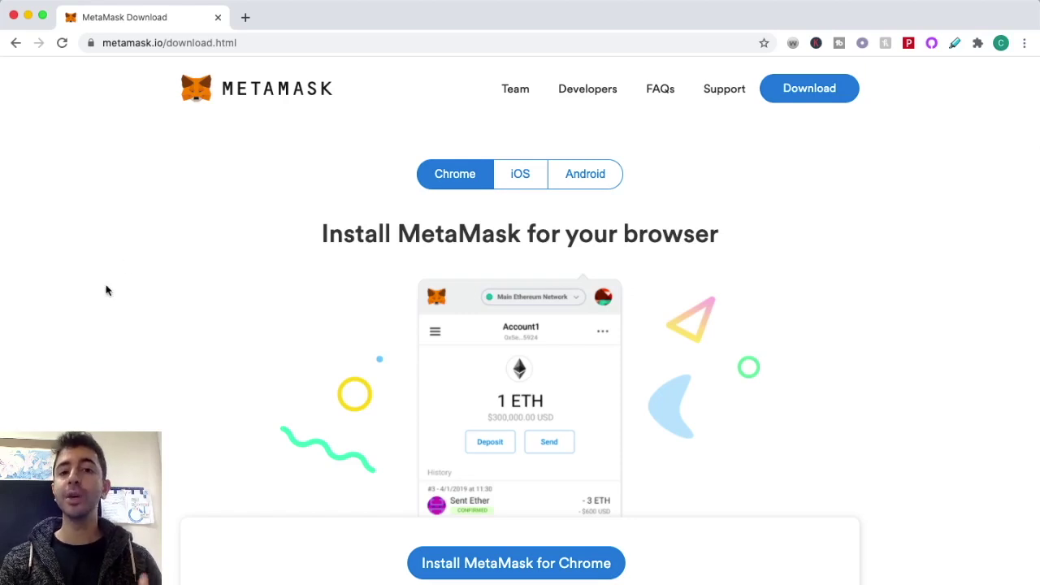
Look through the iPhone and Android install instructions, then return to the browser instructions
left_click(514, 183)
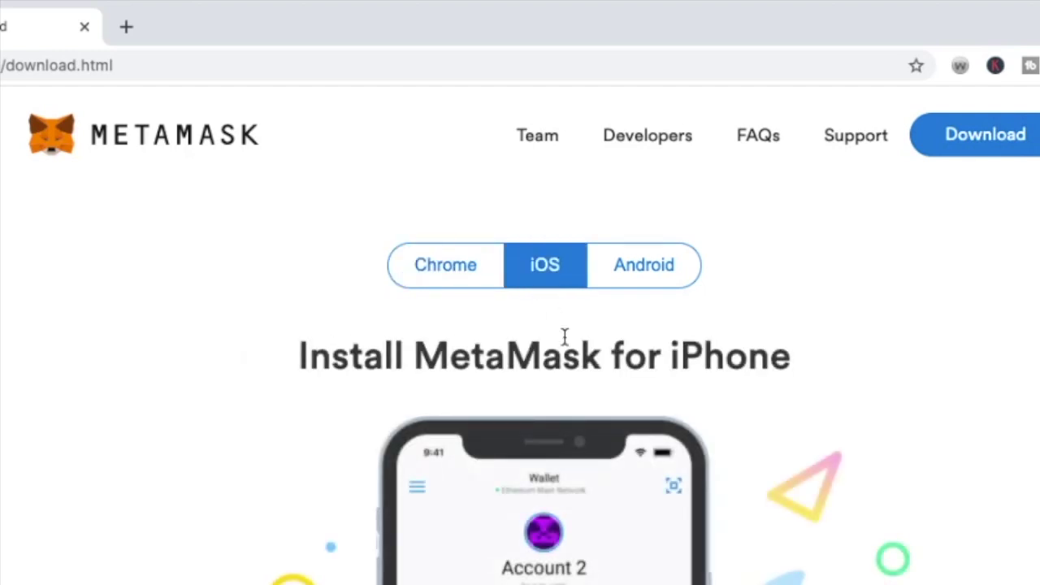
left_click(650, 267)
left_click(455, 283)
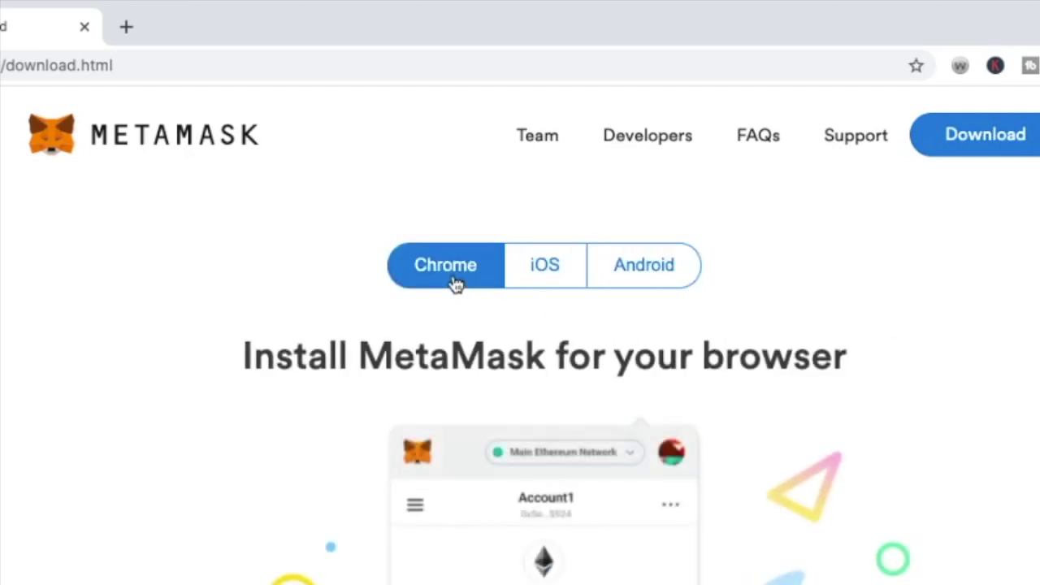
Add the MetaMask extension to the browser from its Chrome Web Store page
scroll(524, 472, "down", 5)
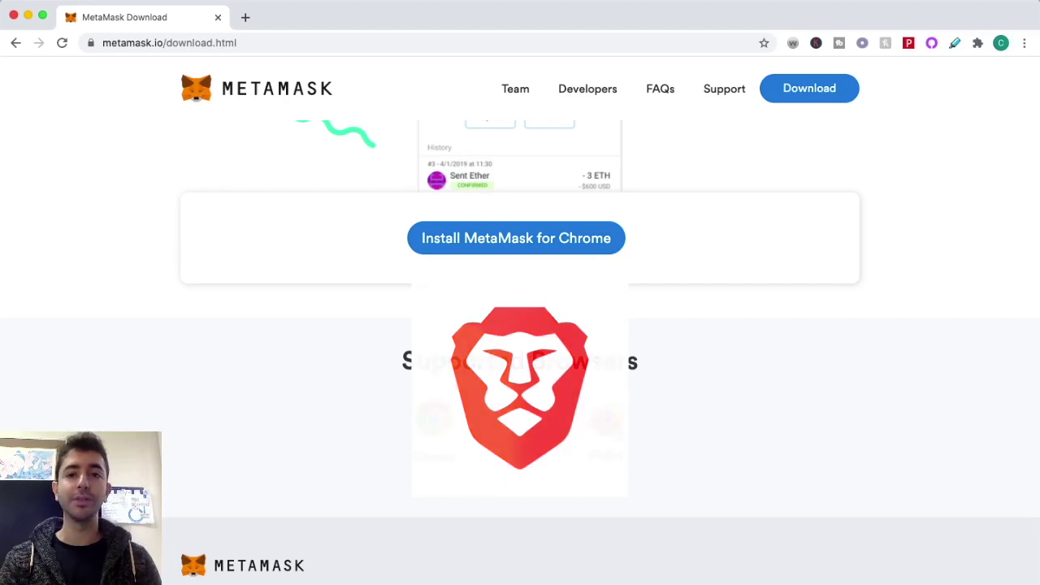
scroll(615, 434, "up", 3)
scroll(369, 182, "up", 2)
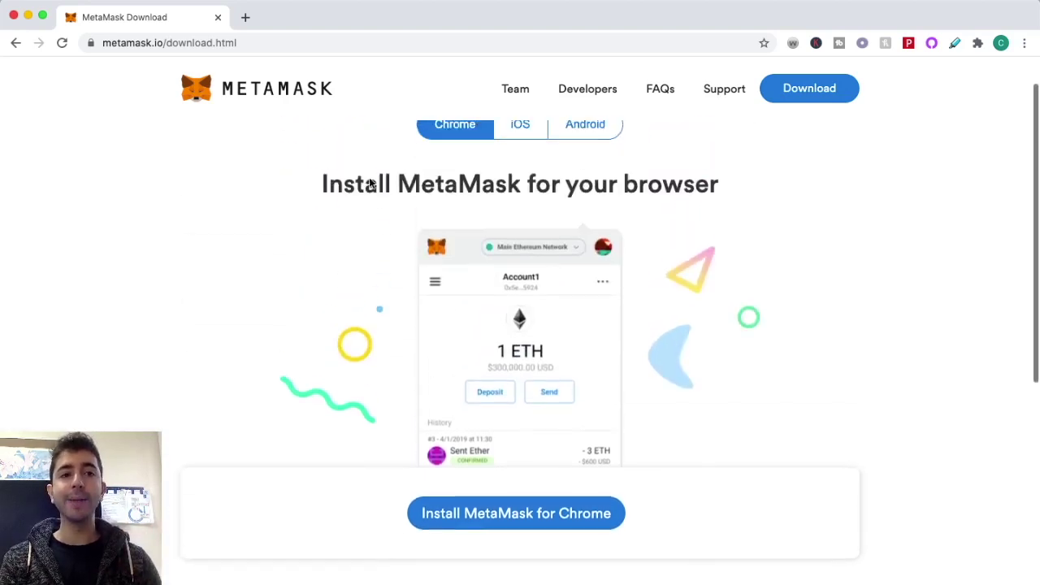
scroll(369, 182, "up", 1)
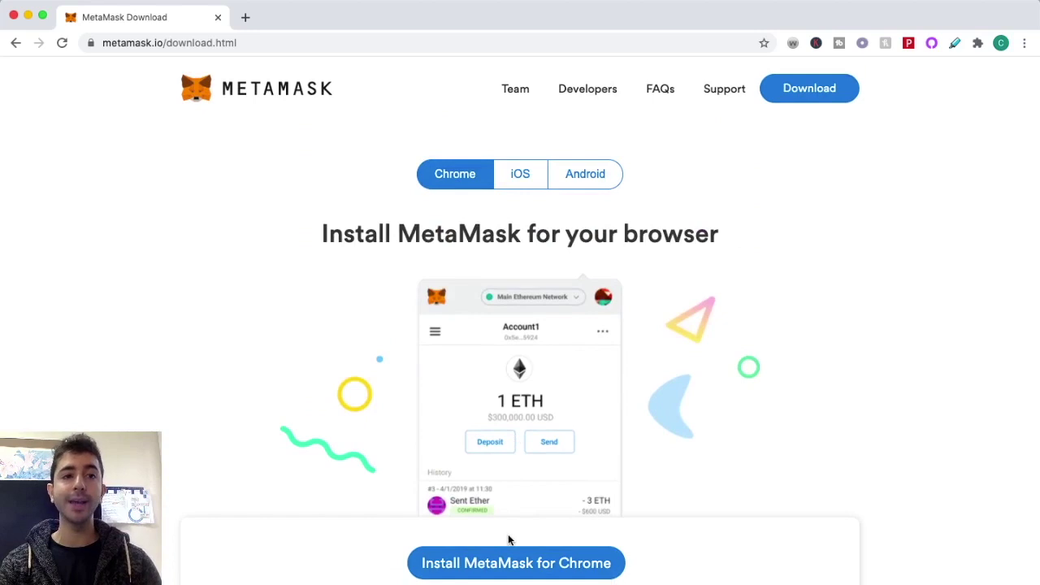
left_click(506, 563)
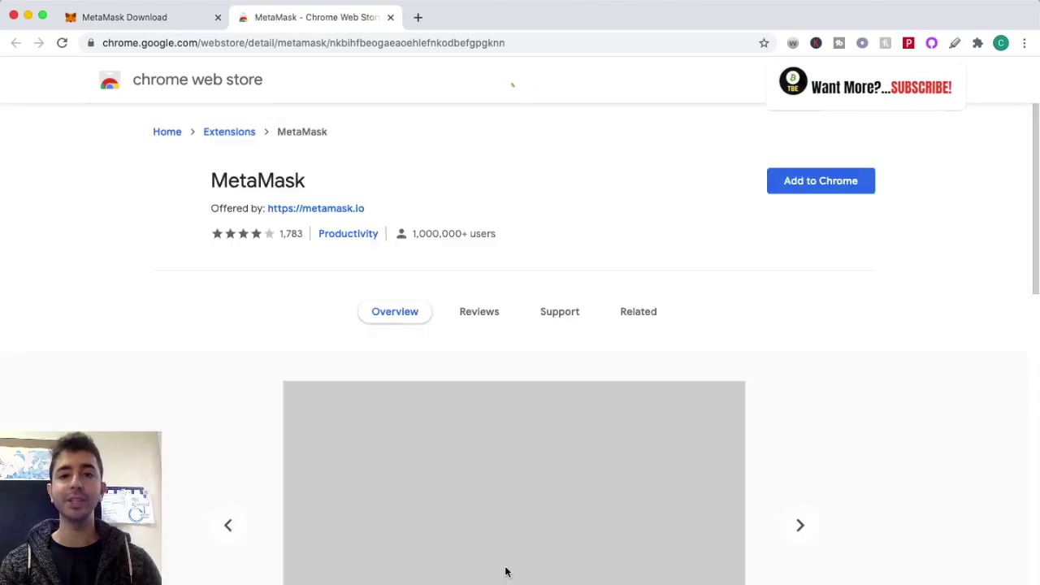
left_click(802, 184)
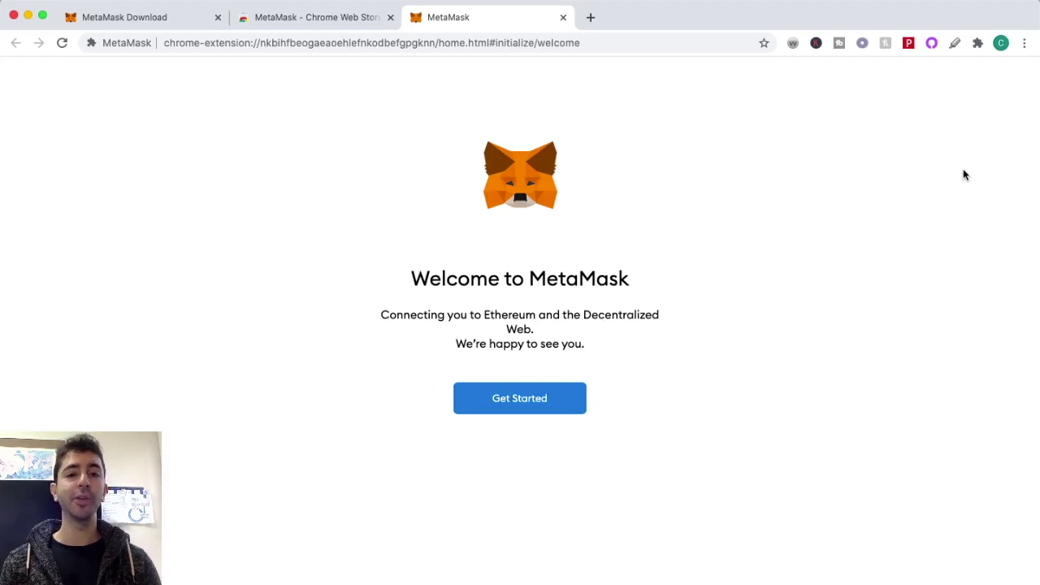
Start MetaMask setup, choose to create a new wallet, and agree to share anonymous usage data
left_click(526, 410)
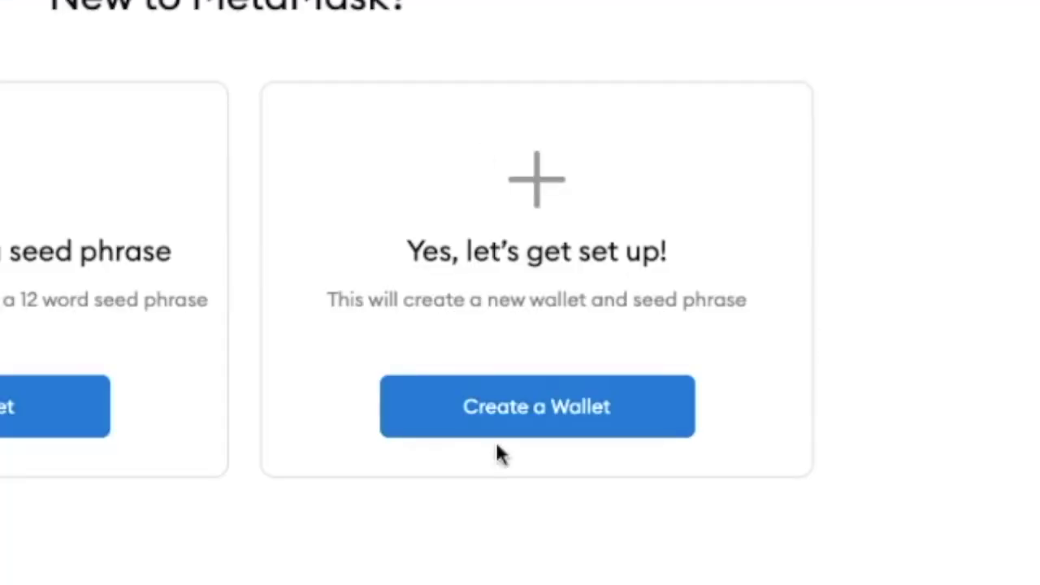
left_click(517, 432)
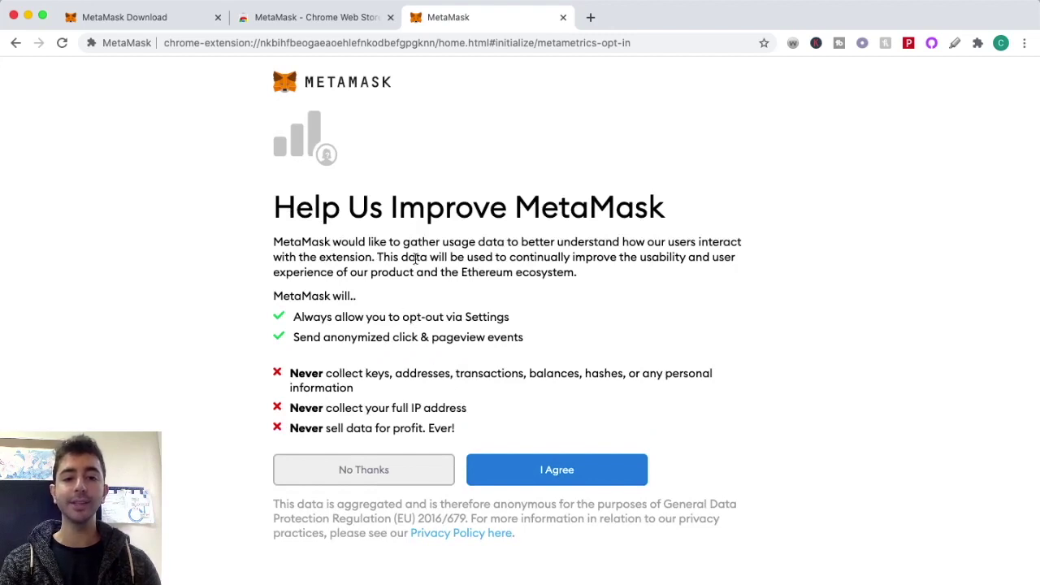
left_click(559, 480)
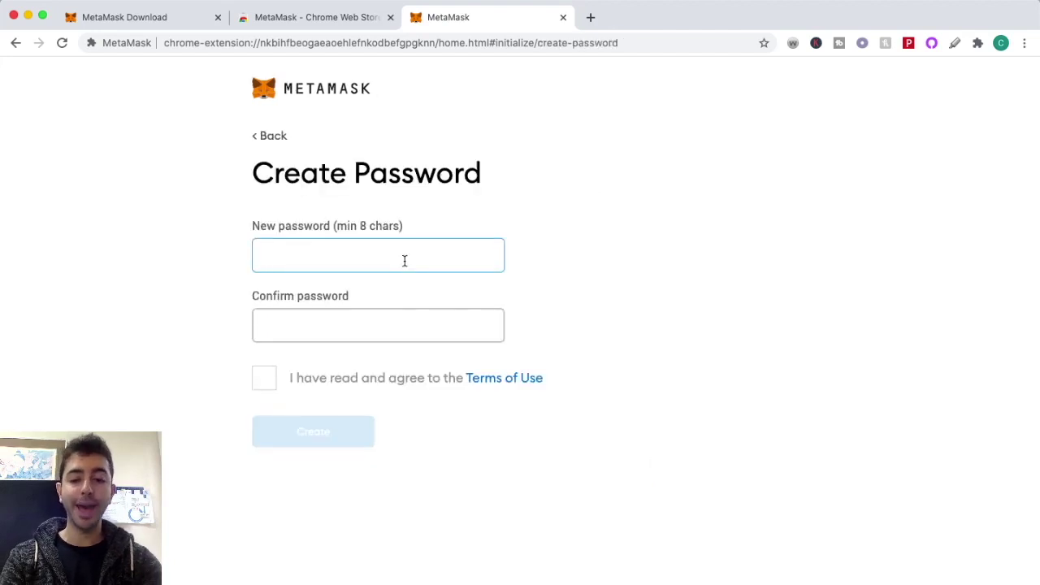
Enter a new wallet password and repeat it in the confirmation field
type("****")
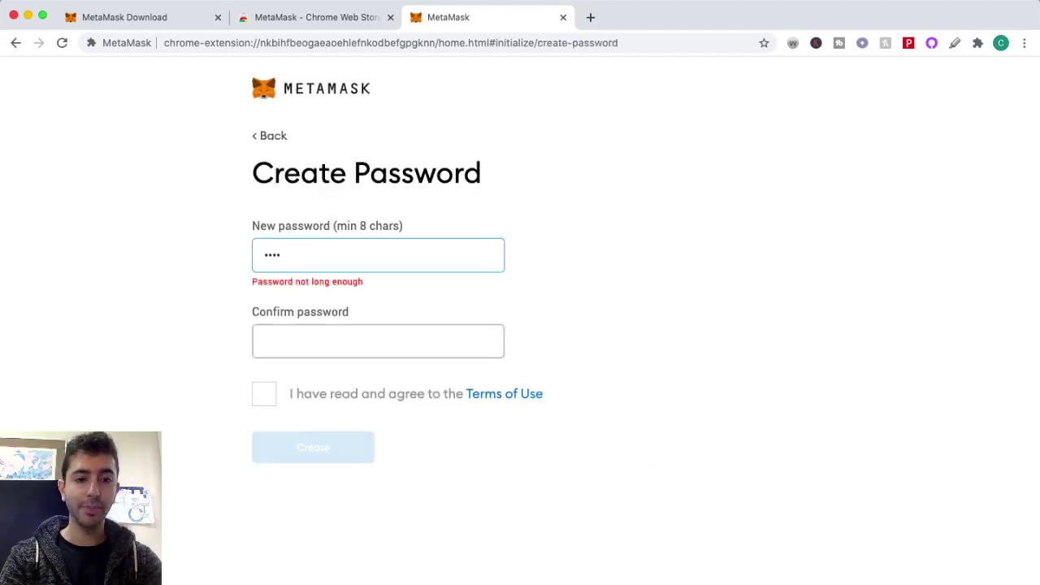
type("********")
left_click(388, 333)
type("***********")
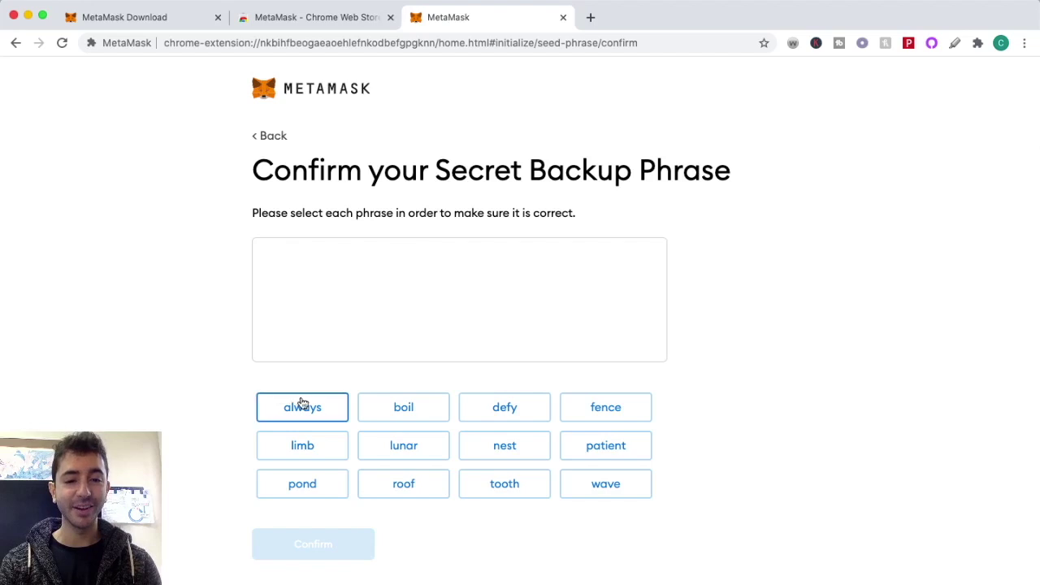
Select the backup phrase words in order, confirm them, and finish wallet setup
left_click(301, 495)
left_click(606, 483)
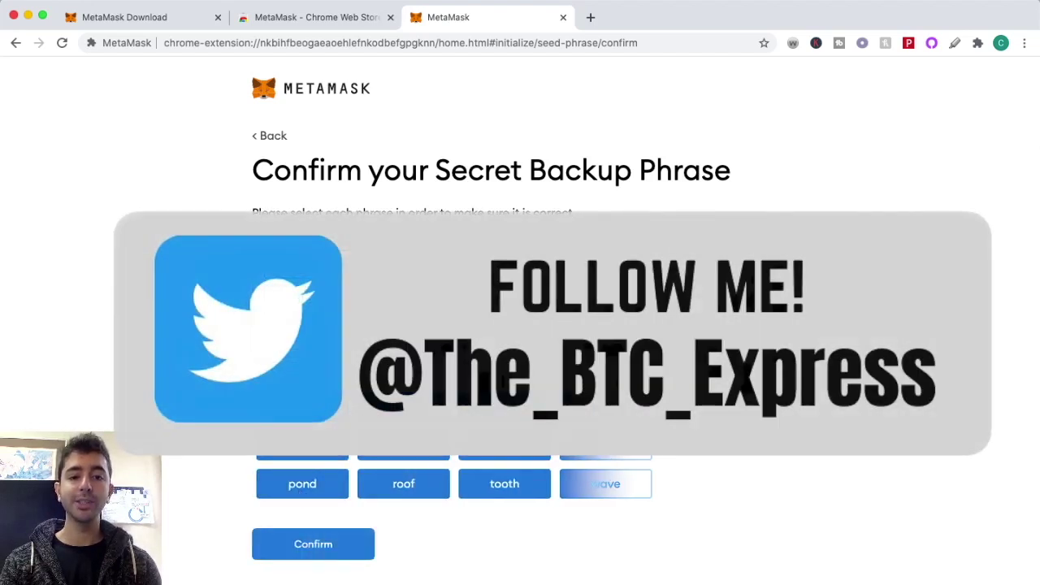
left_click(313, 545)
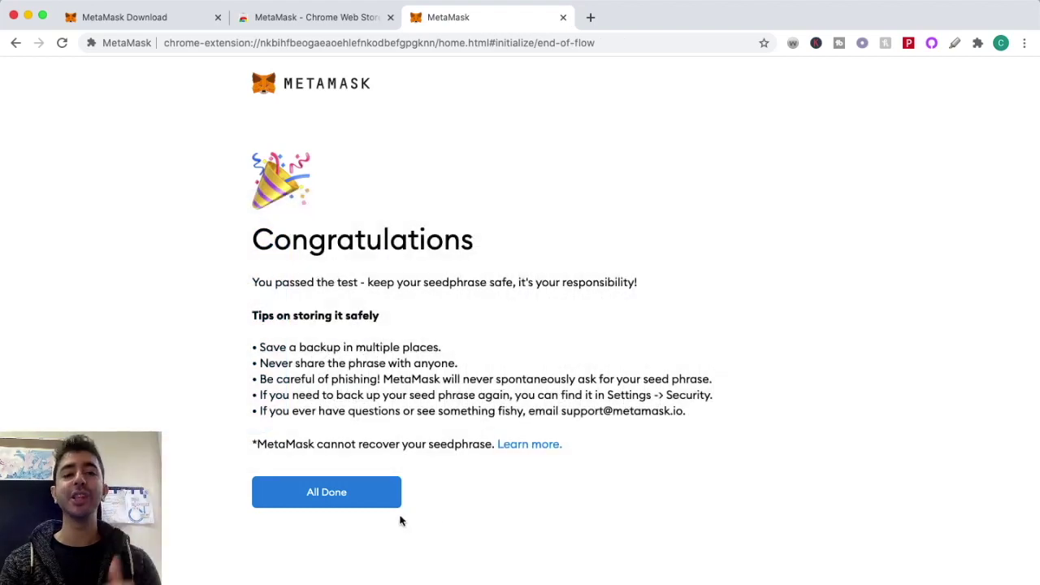
left_click(357, 497)
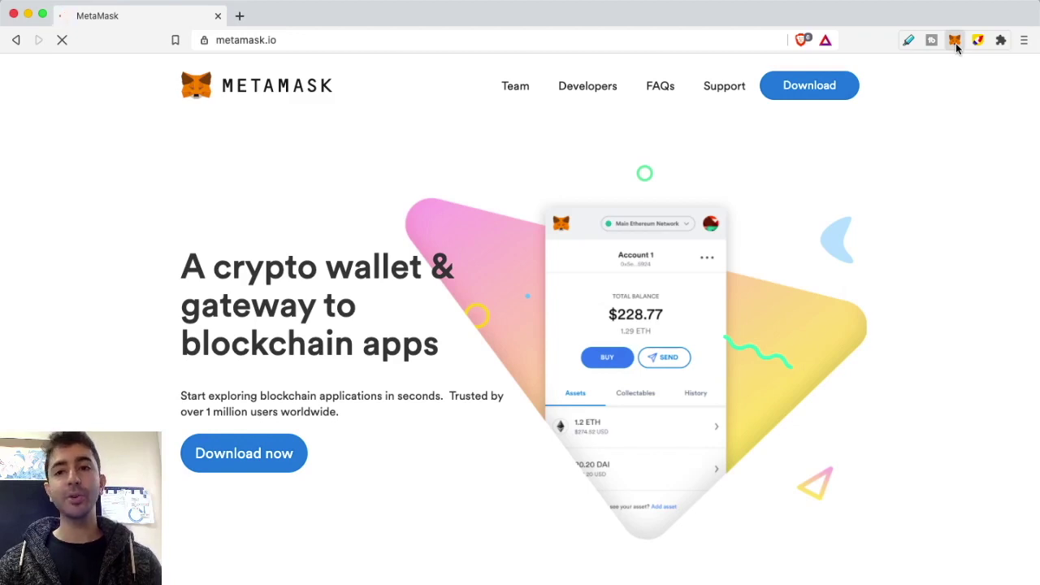
From the MetaMask toolbar popup, choose to import an account using the seed phrase
left_click(954, 41)
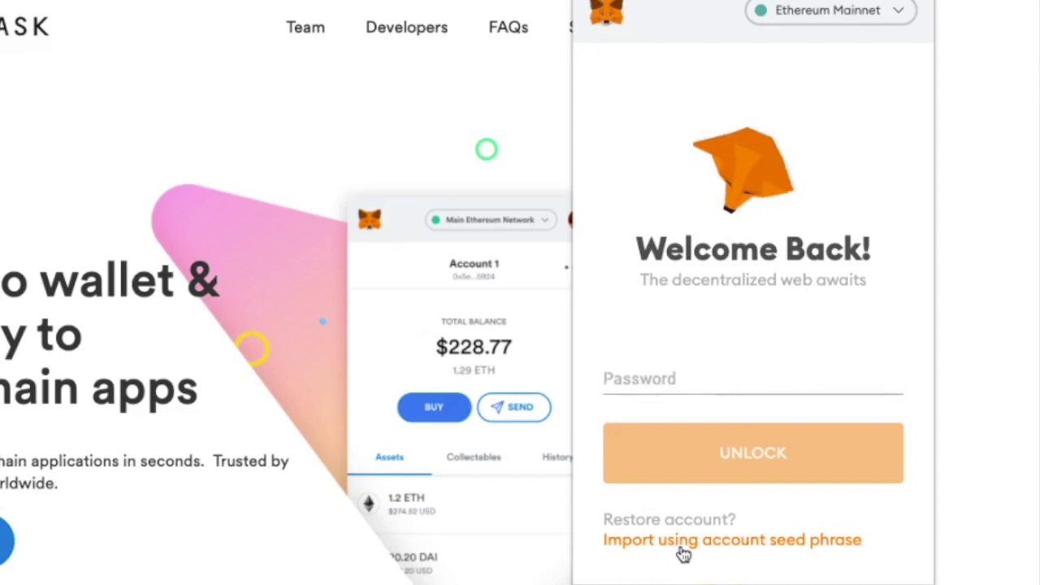
left_click(683, 549)
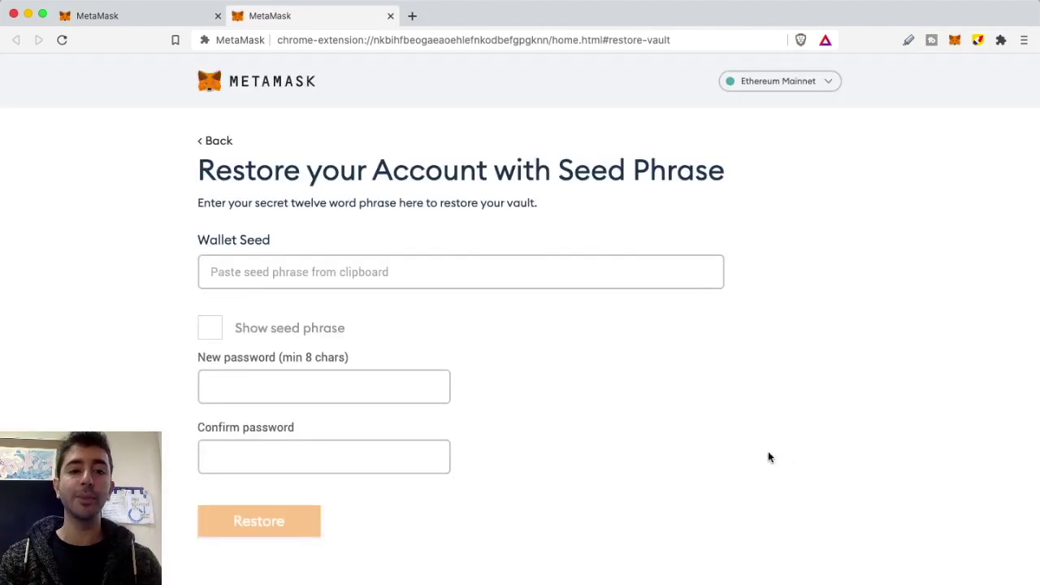
Begin entering the seed phrase with plain-text display on, then open a new Brave tab
left_click(309, 273)
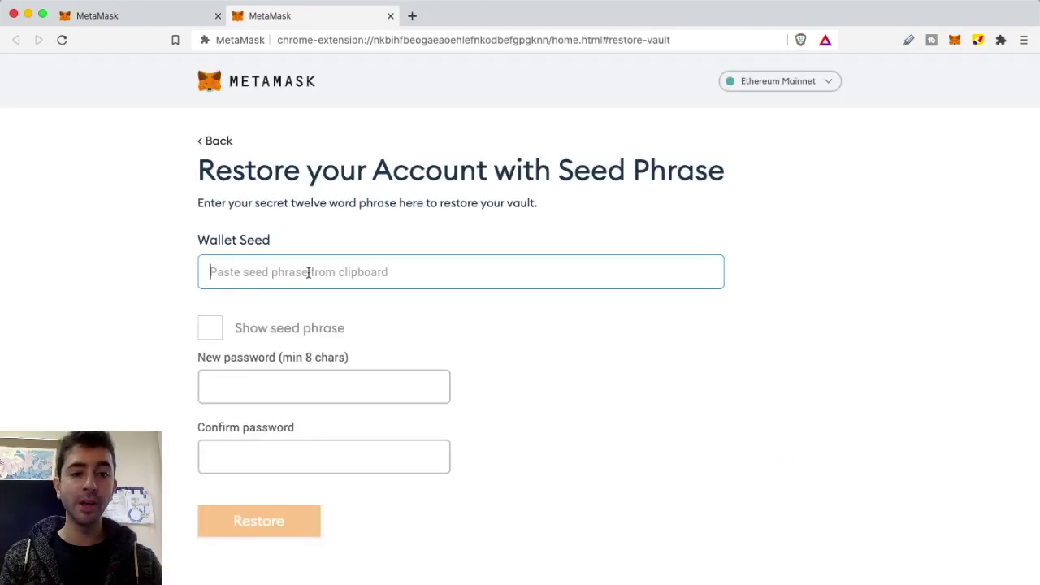
left_click(211, 329)
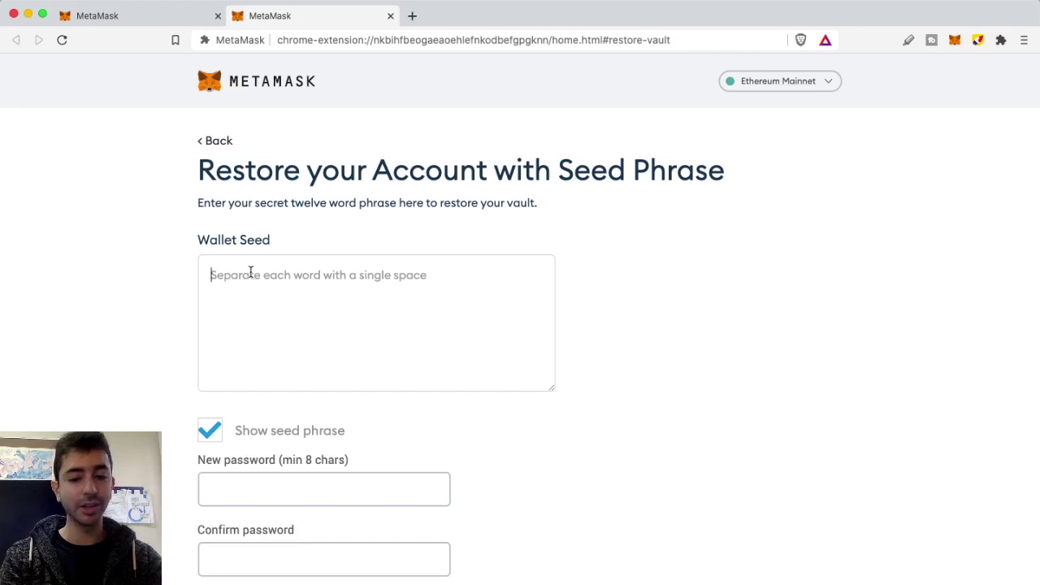
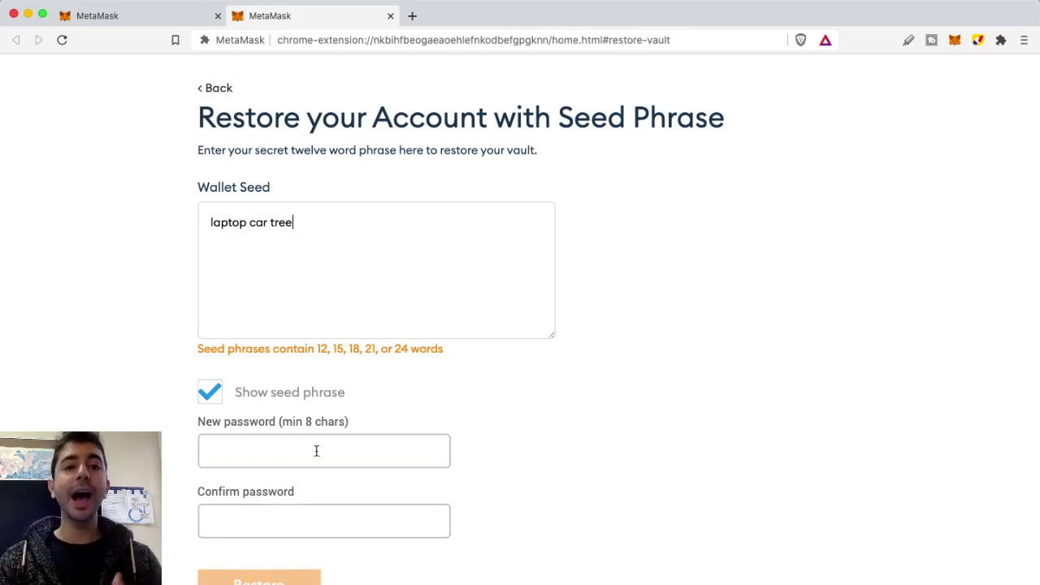
left_click(412, 16)
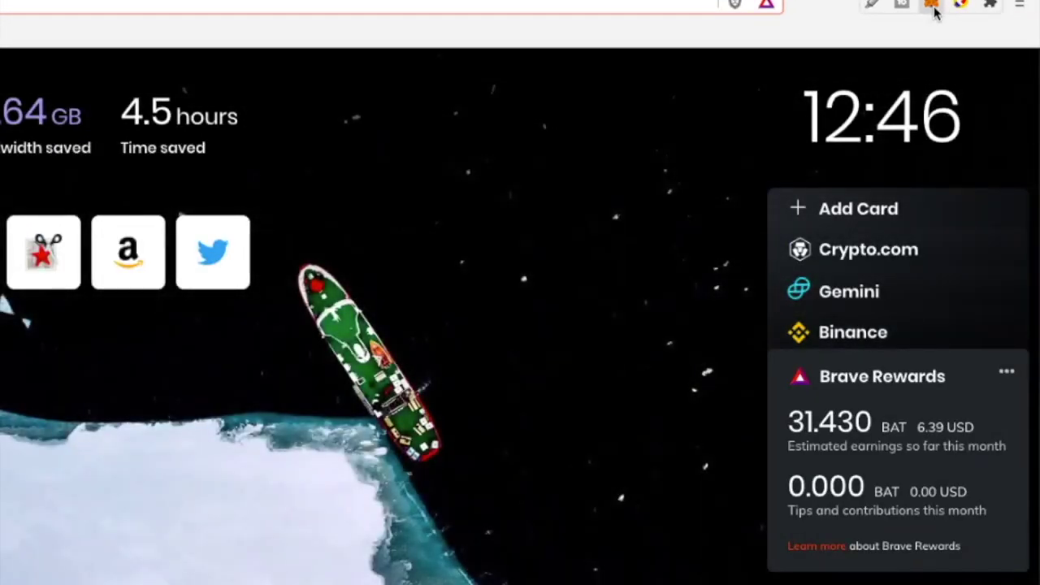
Unlock MetaMask with the wallet password to show Account 1 holding 0.0339 ETH and 0 BAT
left_click(934, 8)
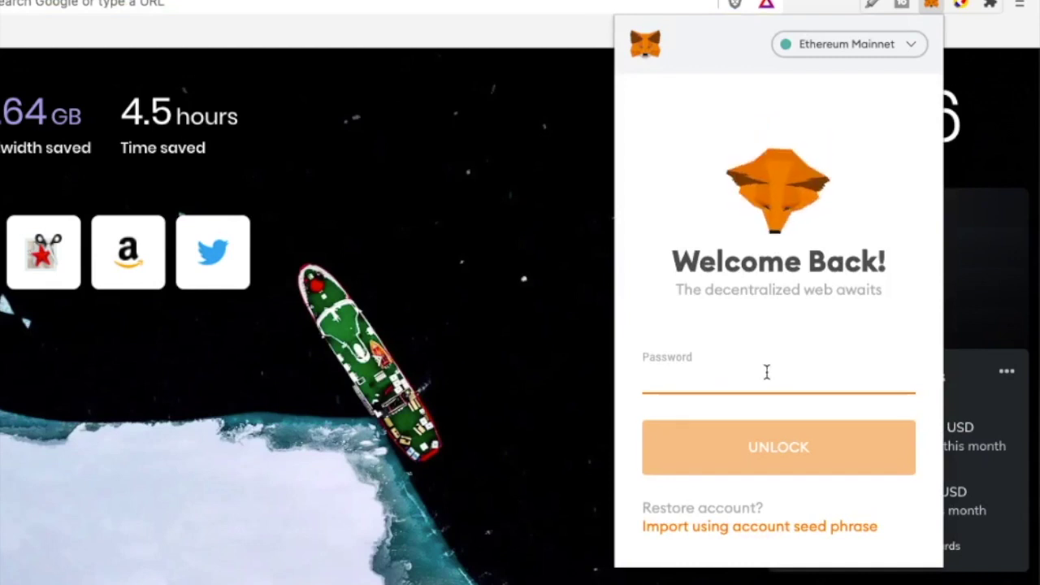
type("••••••")
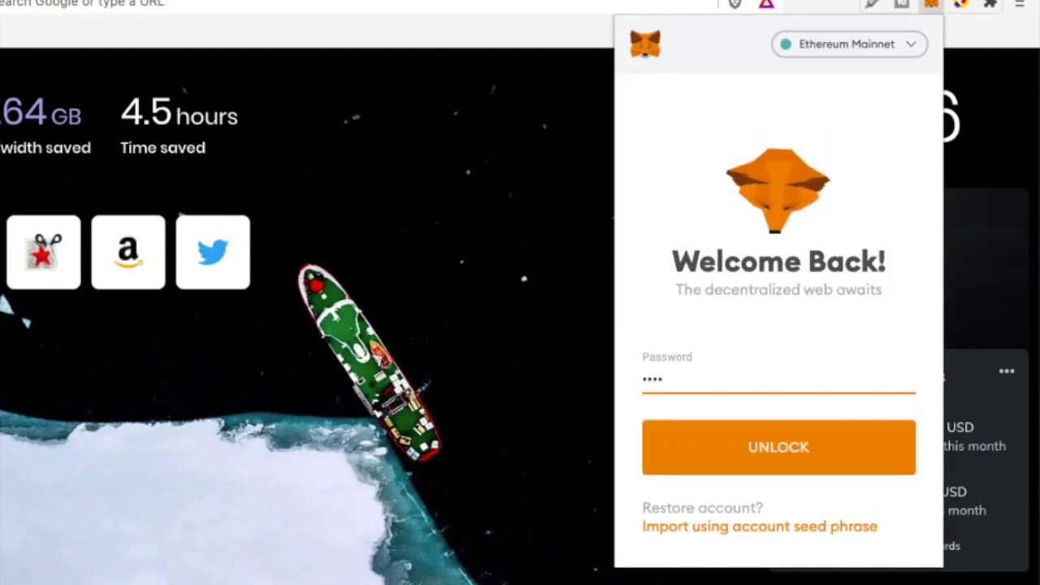
type("••••")
left_click(771, 471)
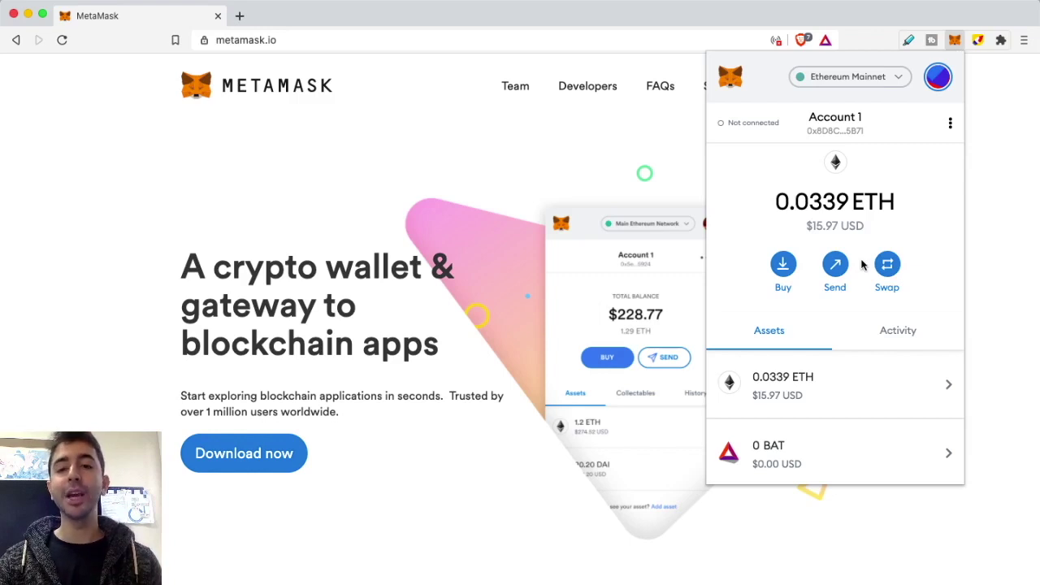
View the account details and copy the wallet address to the clipboard
left_click(783, 267)
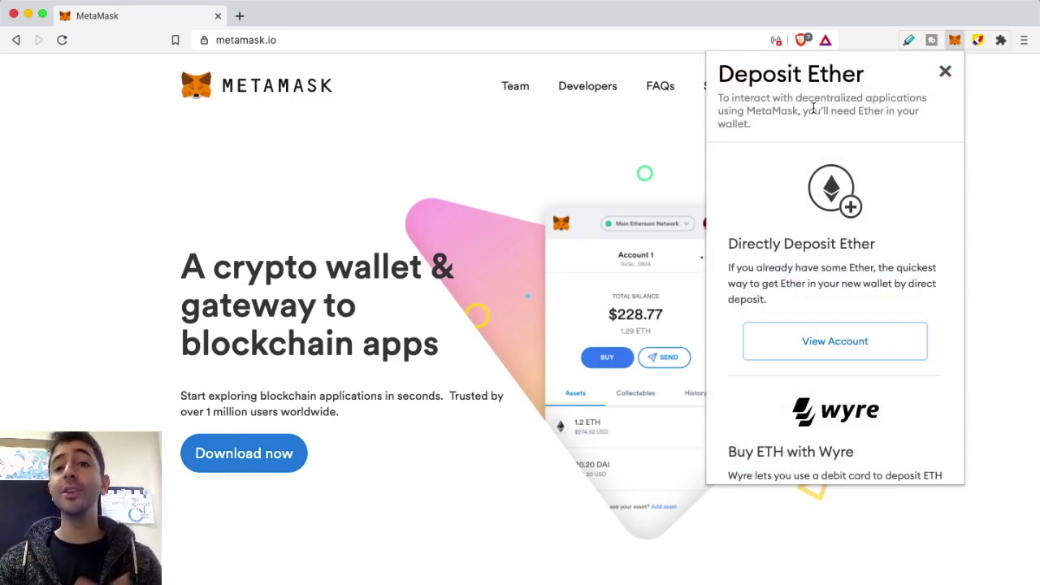
left_click(945, 72)
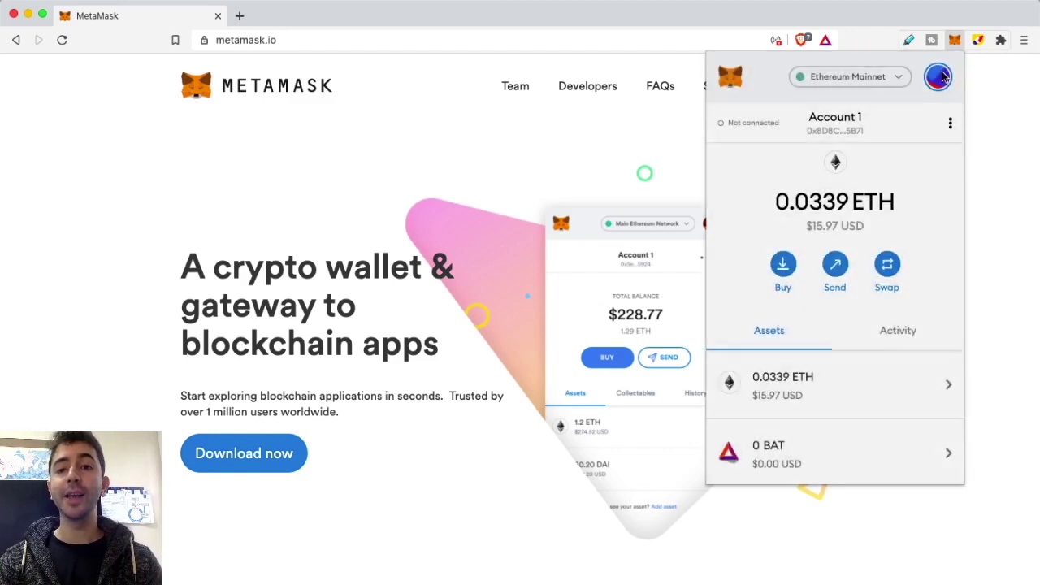
left_click(784, 266)
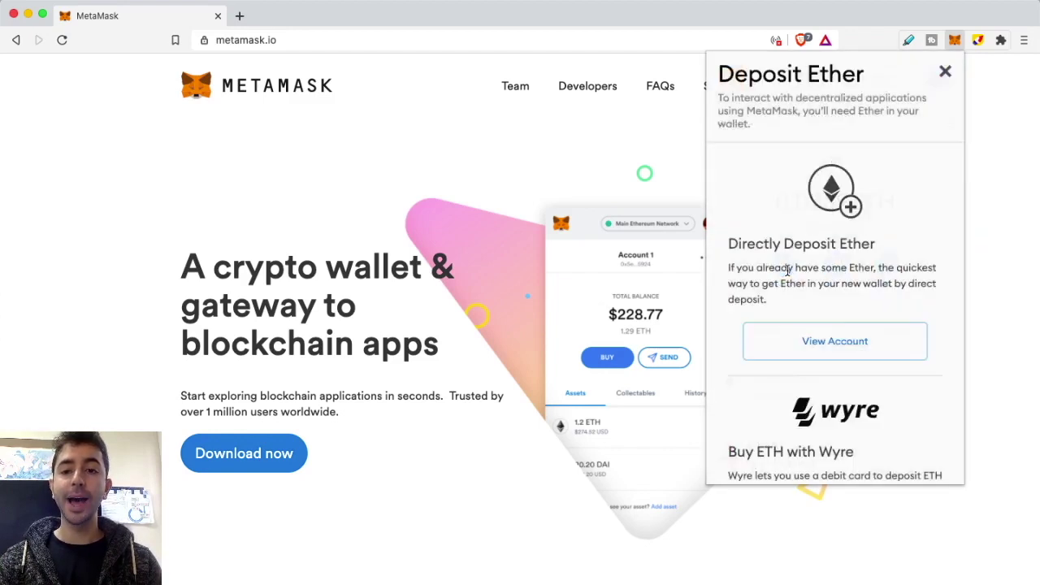
left_click(838, 347)
left_click(782, 282)
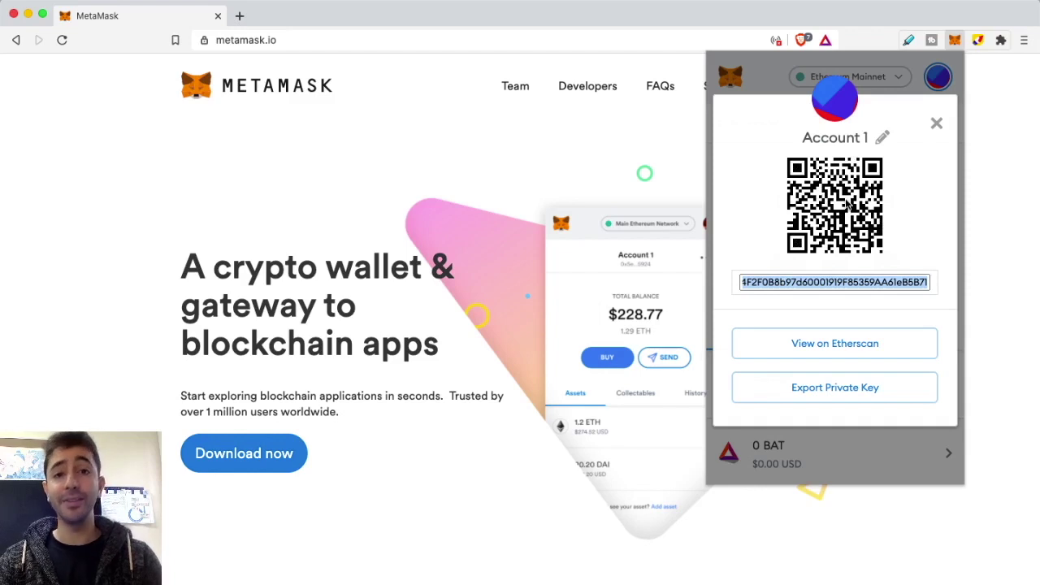
left_click(936, 124)
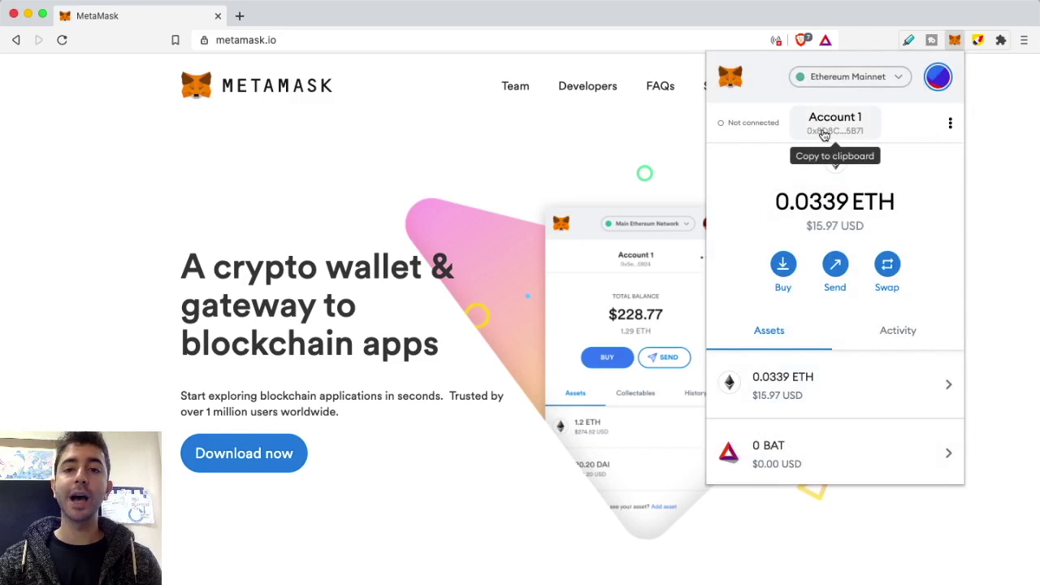
left_click(824, 134)
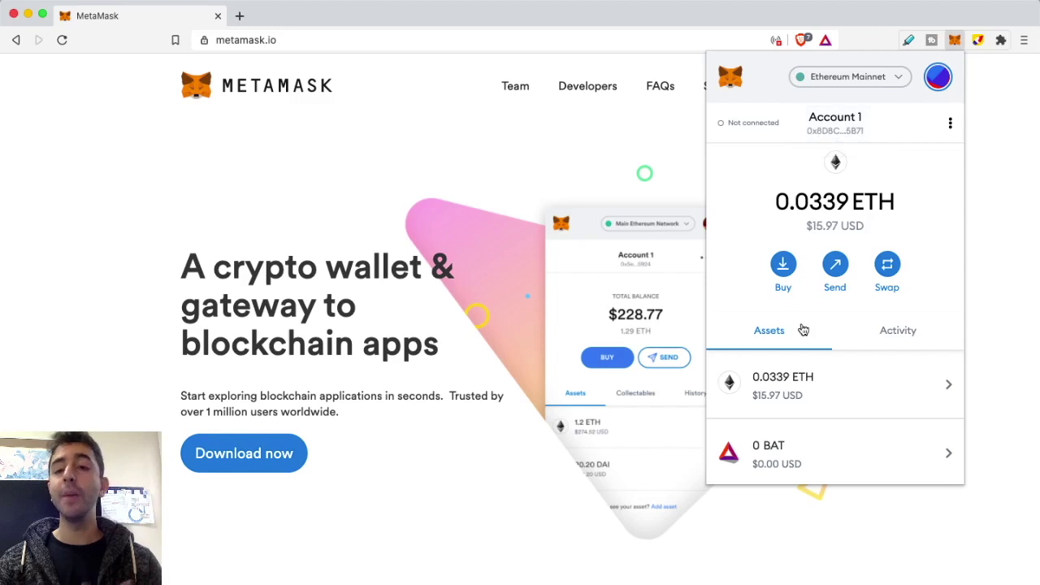
Choose Wyre from the Deposit Ether options to buy ETH
left_click(779, 271)
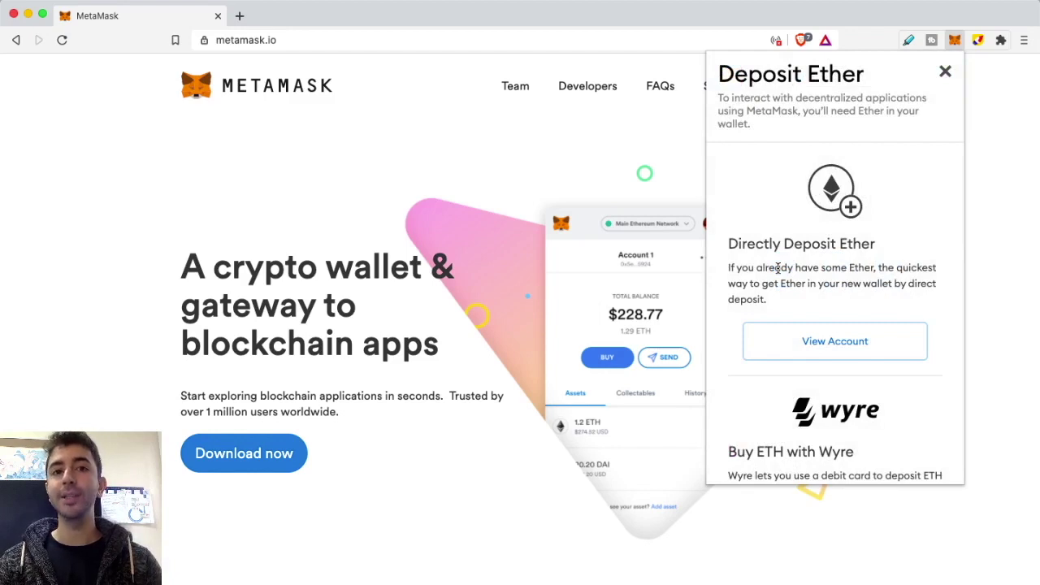
scroll(779, 268, "down", 1)
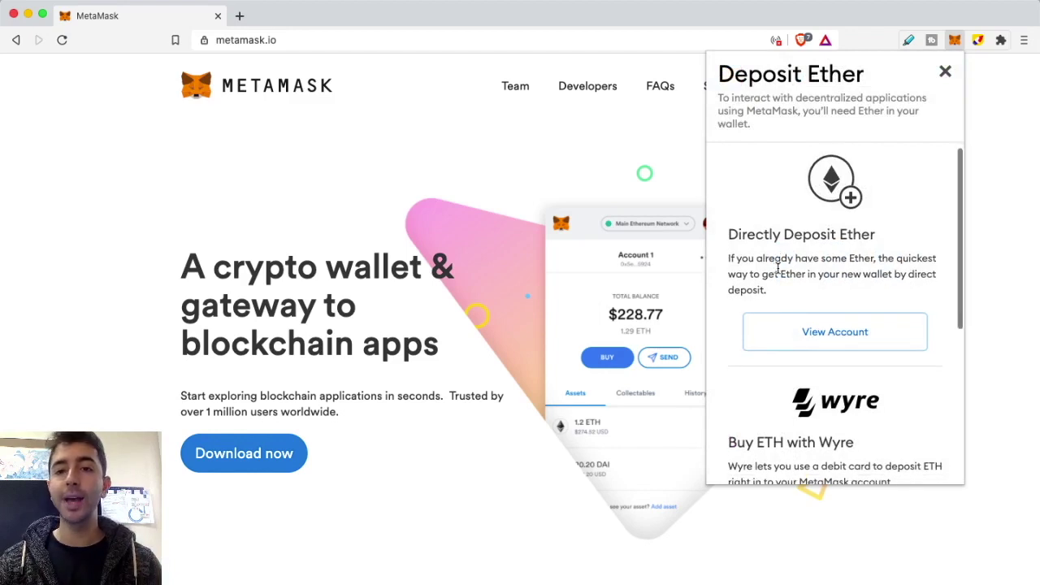
scroll(884, 157, "down", 5)
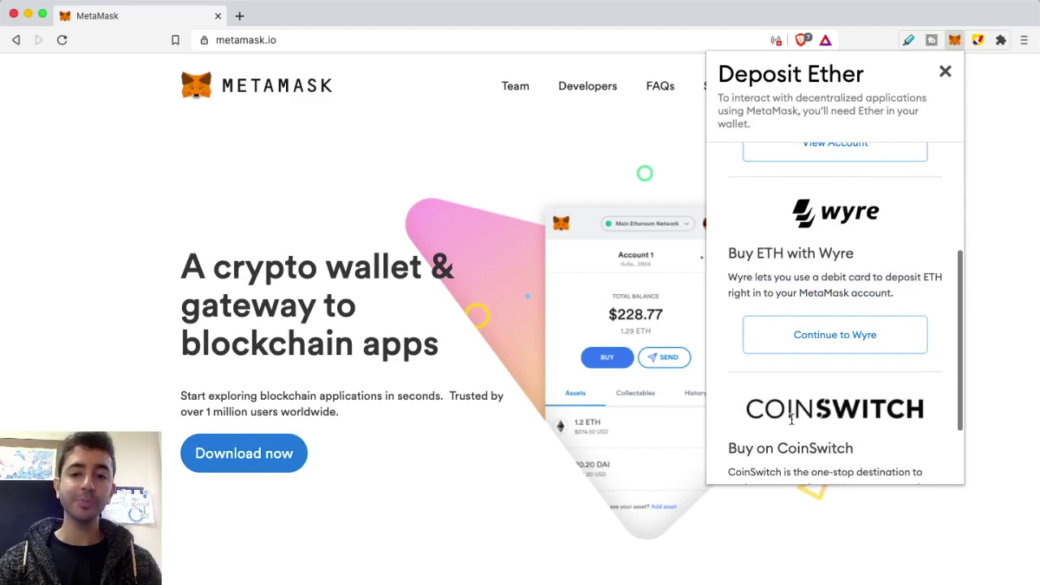
scroll(837, 301, "down", 1)
left_click(807, 318)
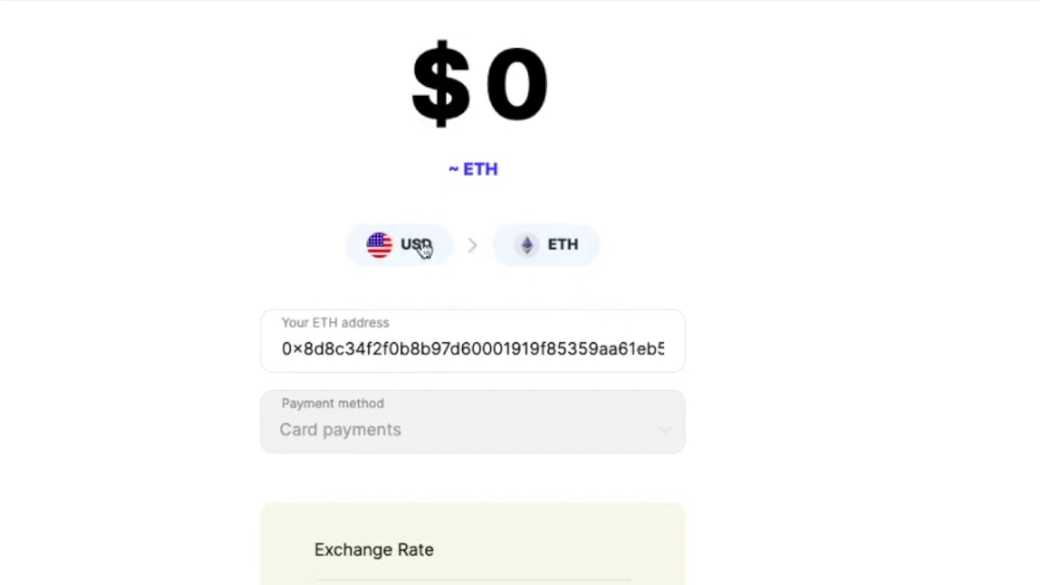
Enter $50 as the Wyre purchase amount and review the 55.57 USD total with fees
left_click(501, 84)
type("5")
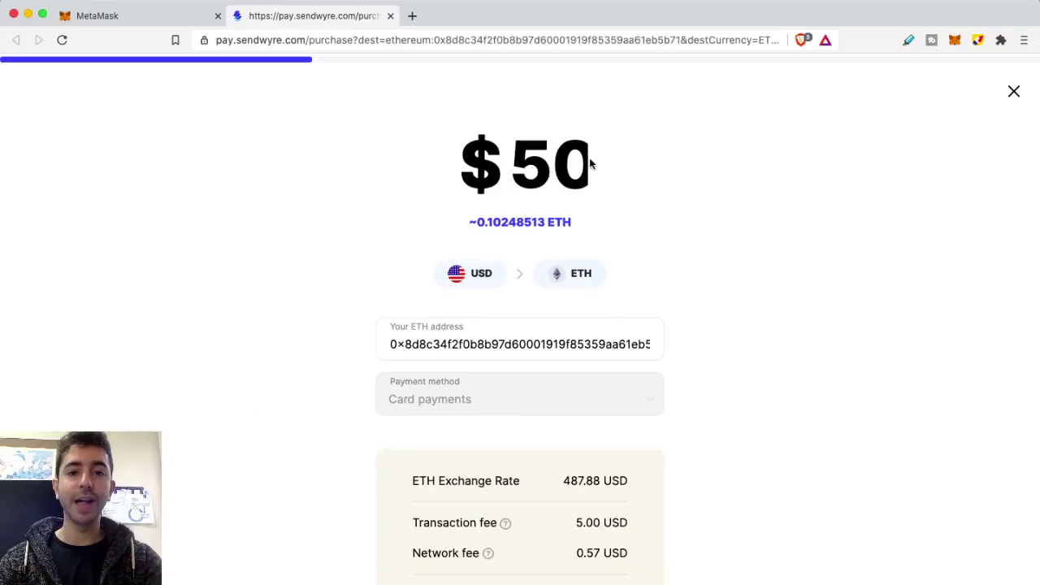
scroll(598, 135, "down", 3)
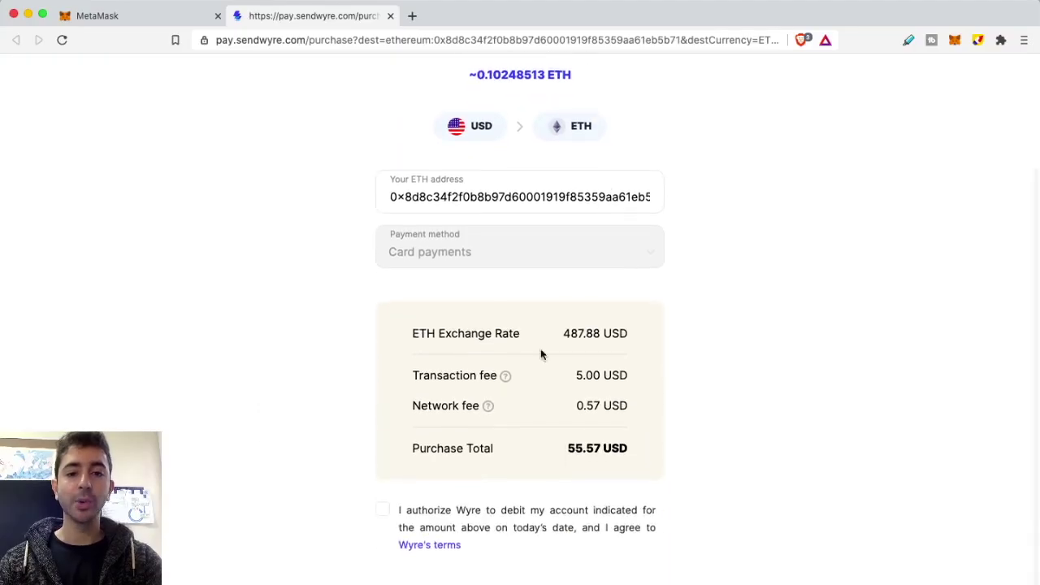
scroll(543, 395, "down", 1)
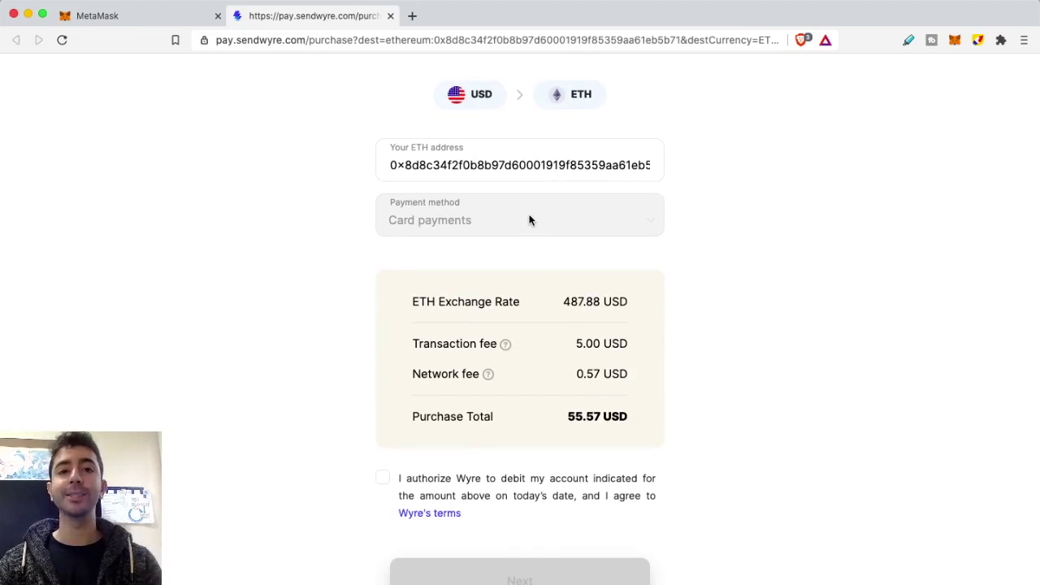
scroll(847, 243, "down", 1)
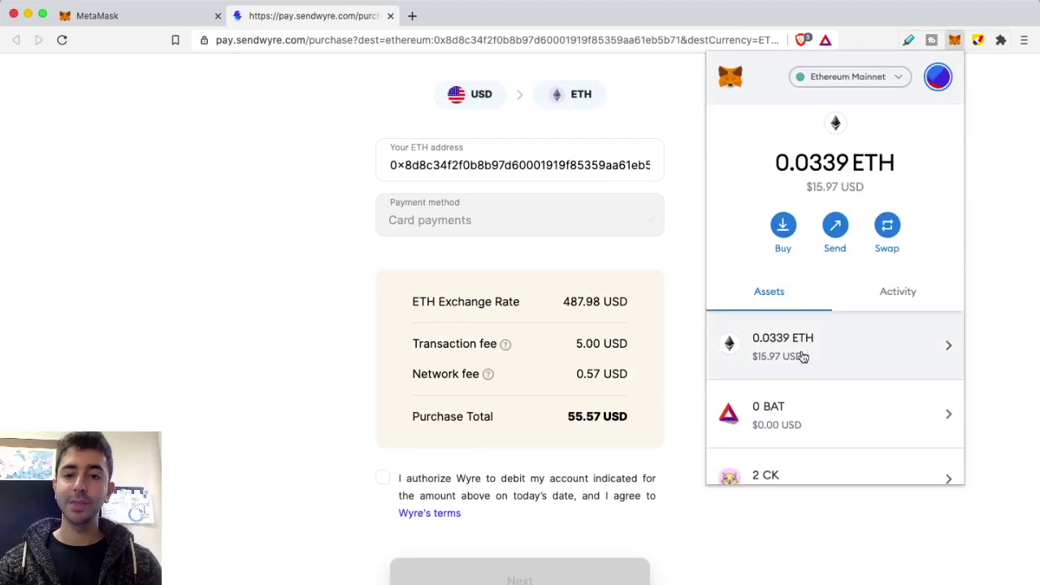
Scroll the Assets list showing 2 CK, 0.002 CoFi and 2.869 USDT
scroll(801, 353, "down", 3)
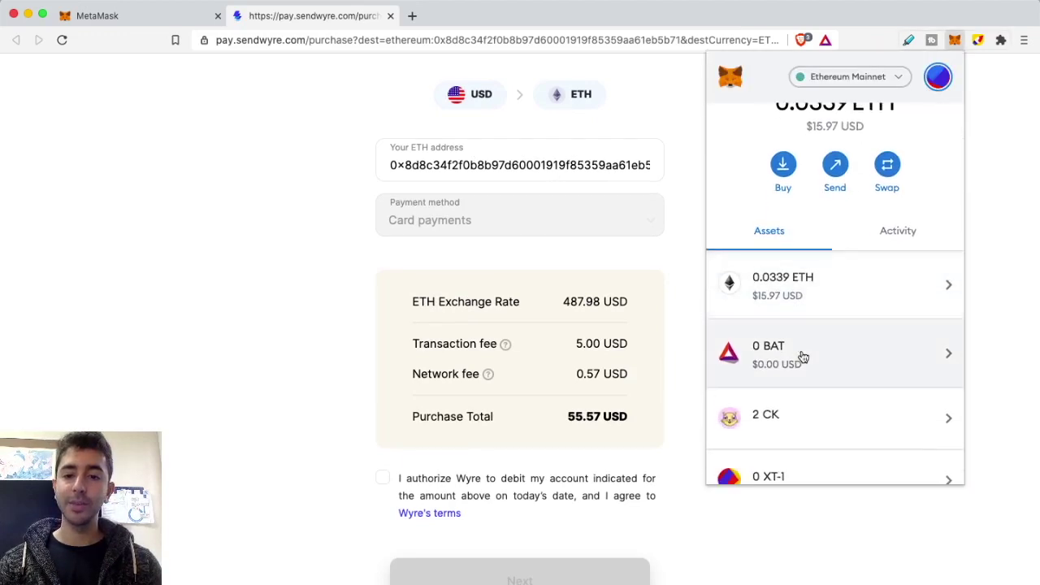
scroll(788, 369, "down", 5)
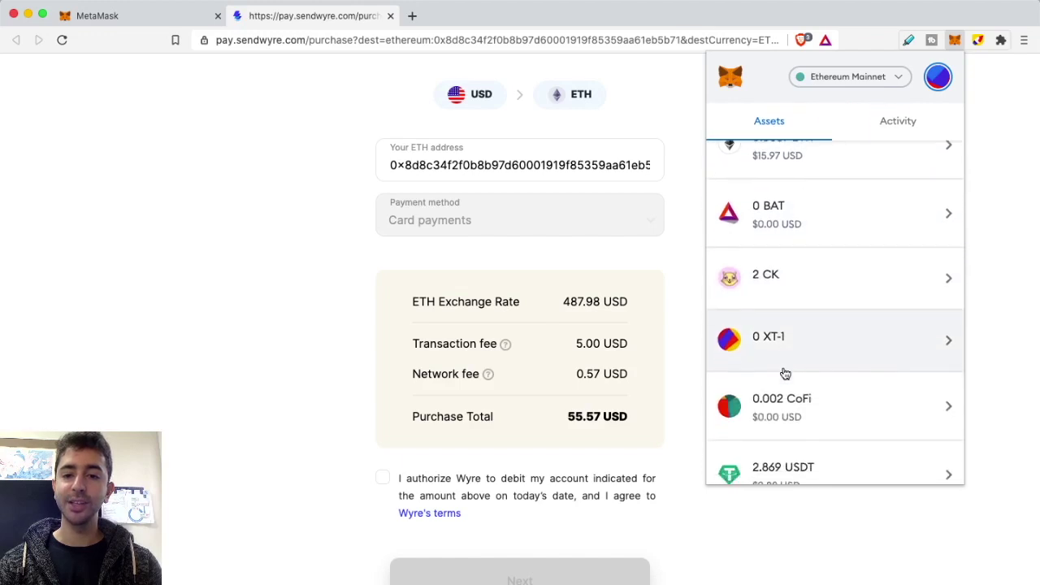
scroll(784, 372, "down", 1)
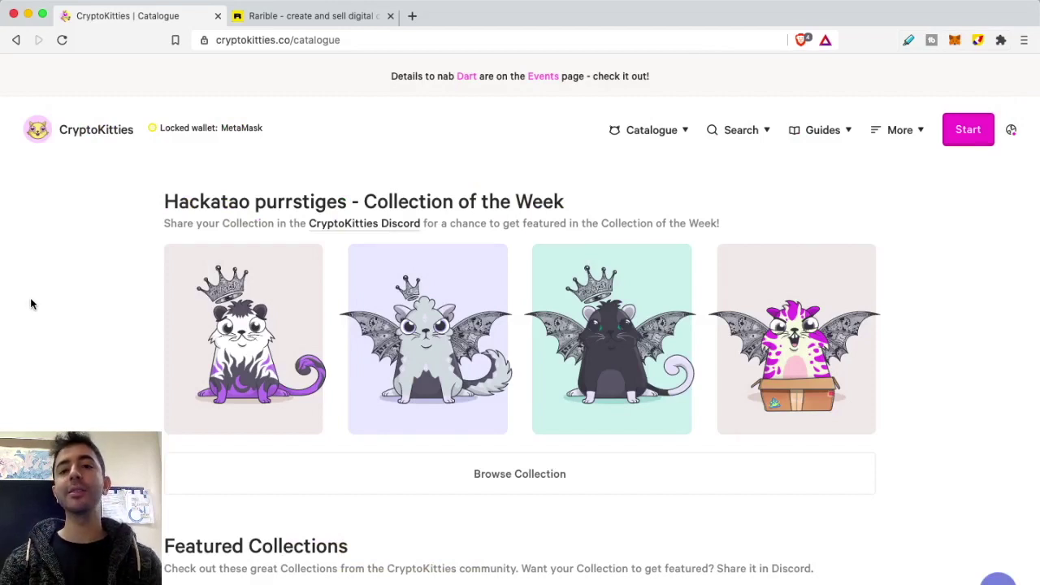
Review the ETH, BAT, CK and XT-1 assets in the MetaMask popup, then close it
left_click(956, 41)
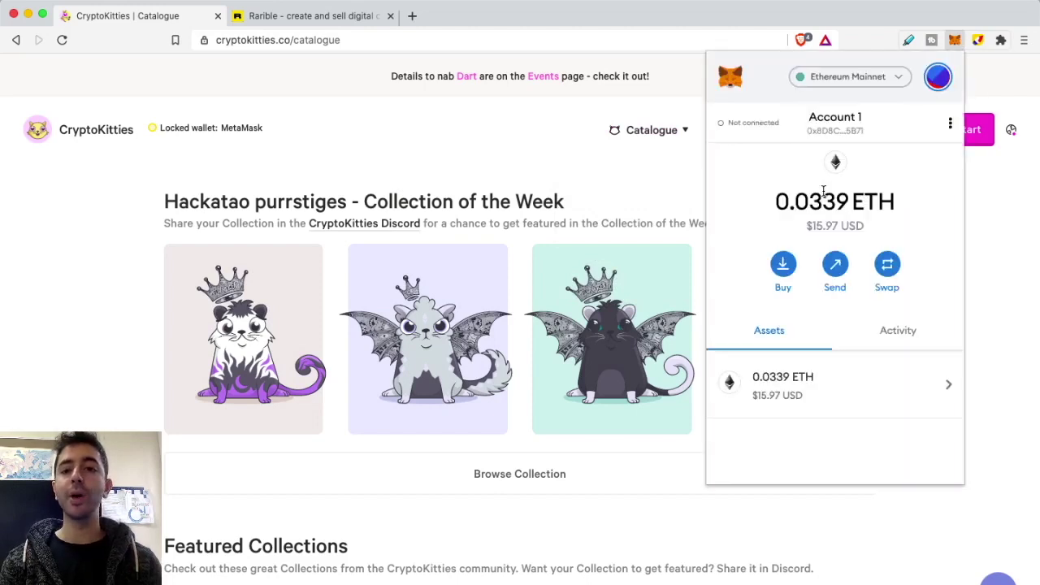
scroll(791, 406, "down", 5)
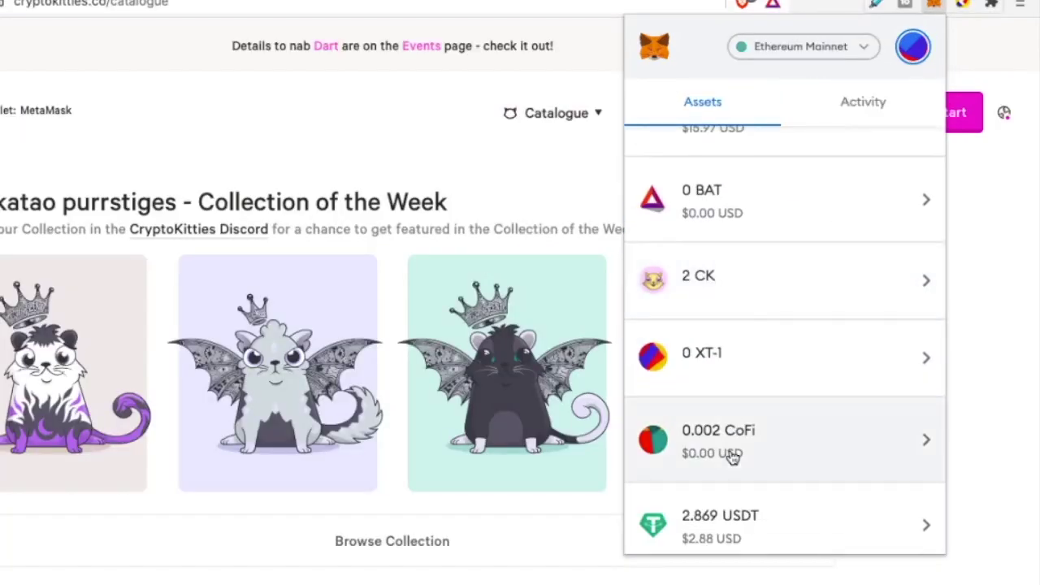
scroll(732, 457, "down", 2)
scroll(746, 423, "up", 6)
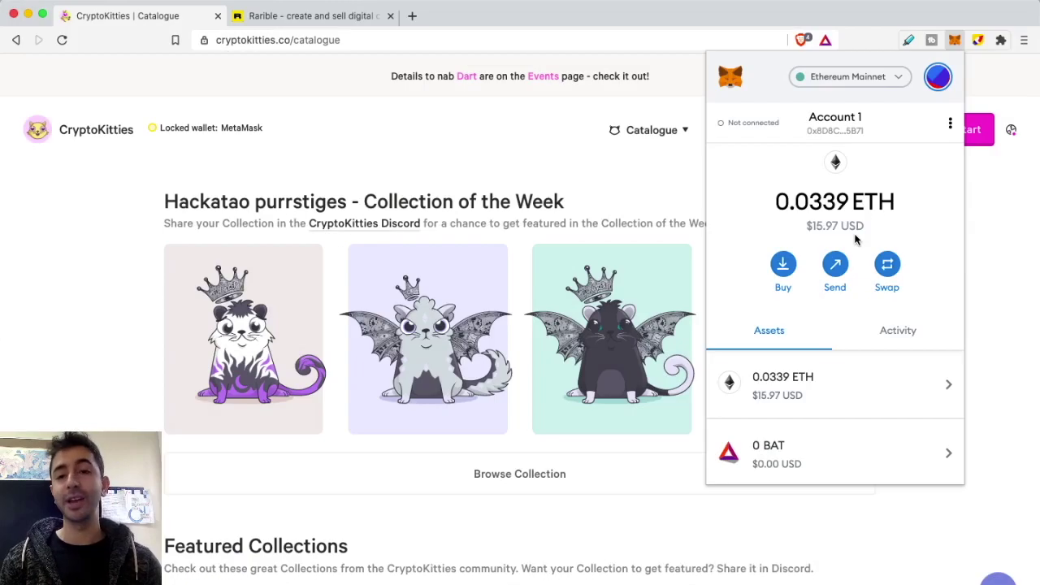
left_click(992, 243)
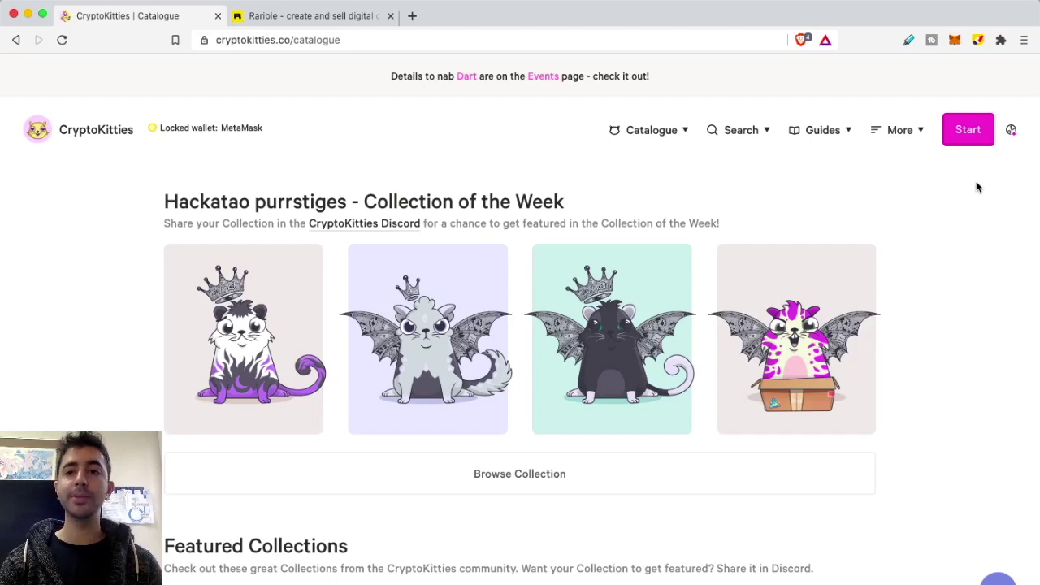
Connect MetaMask Account 1 to the CryptoKitties site
left_click(967, 130)
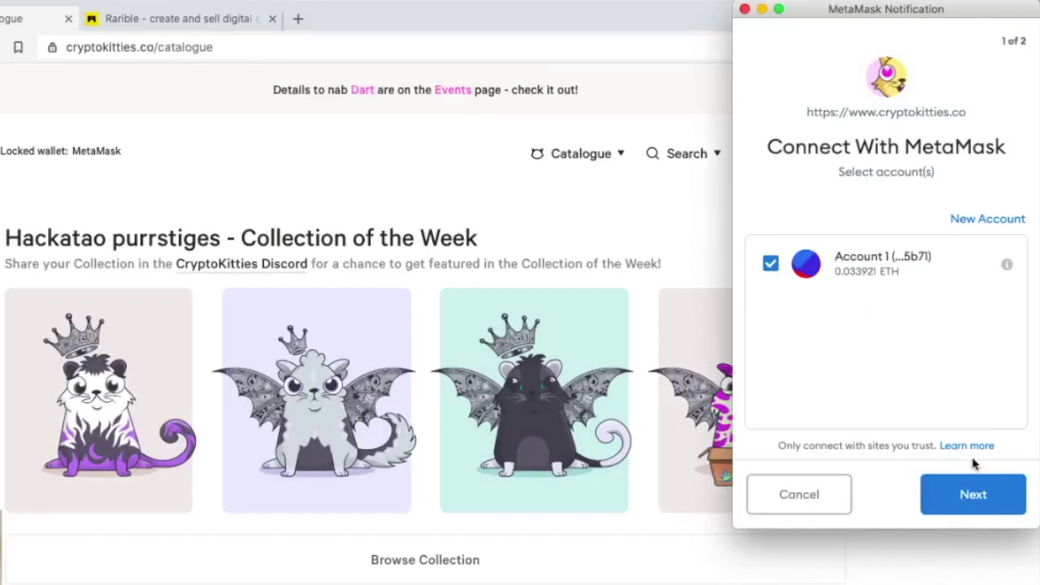
left_click(979, 432)
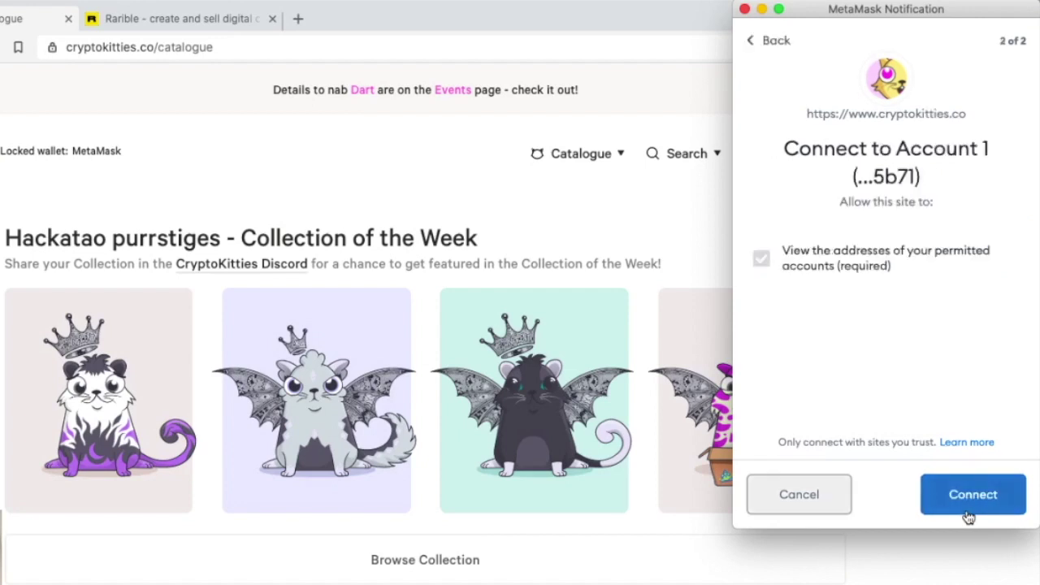
left_click(970, 514)
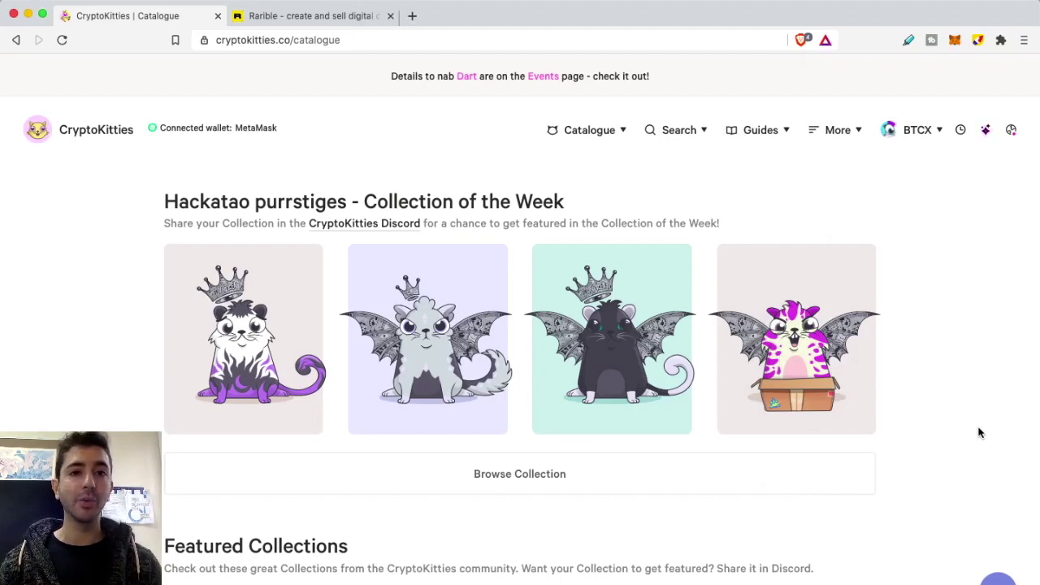
left_click(955, 39)
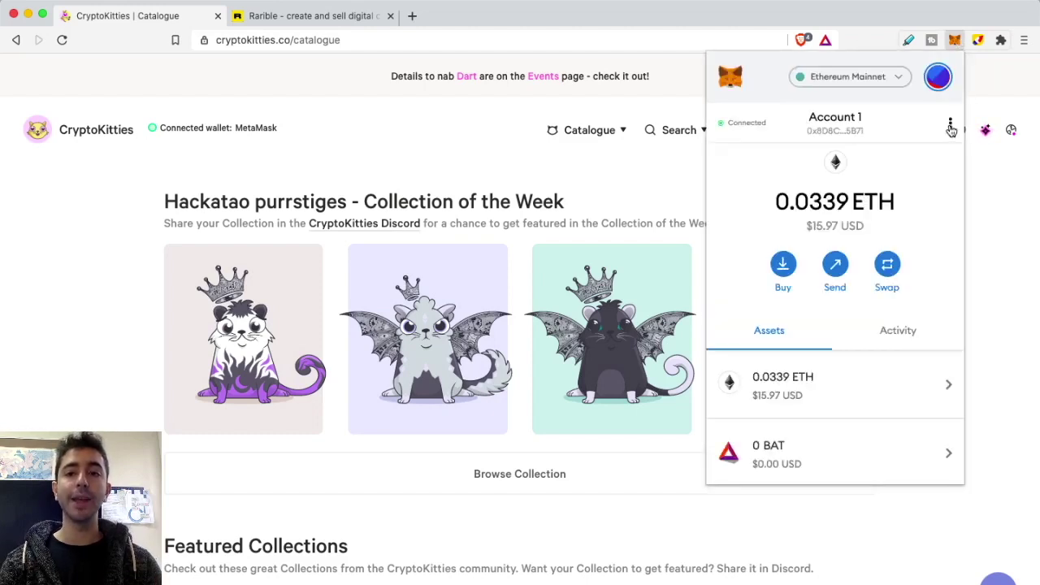
left_click(949, 126)
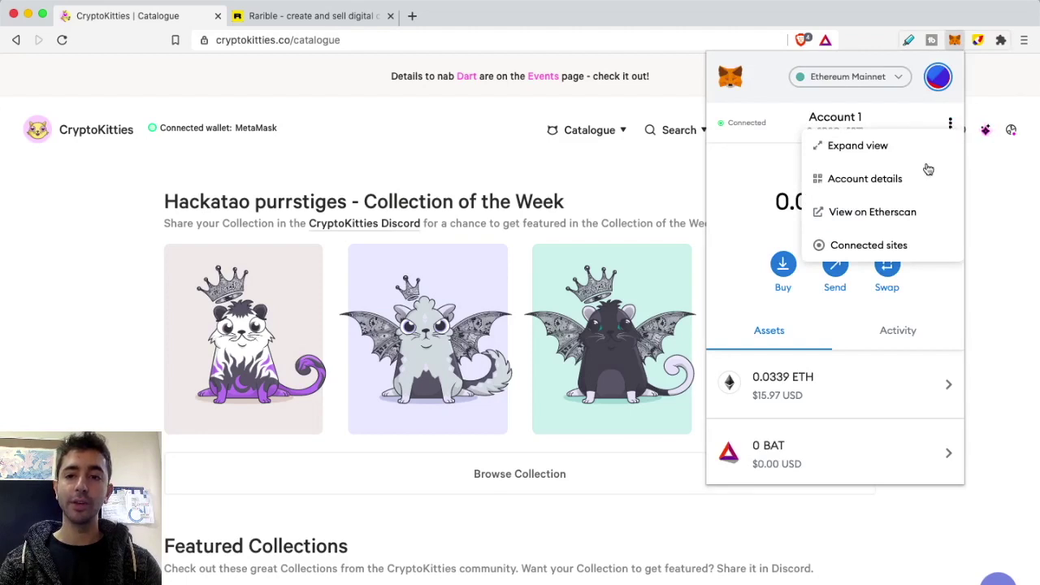
left_click(876, 254)
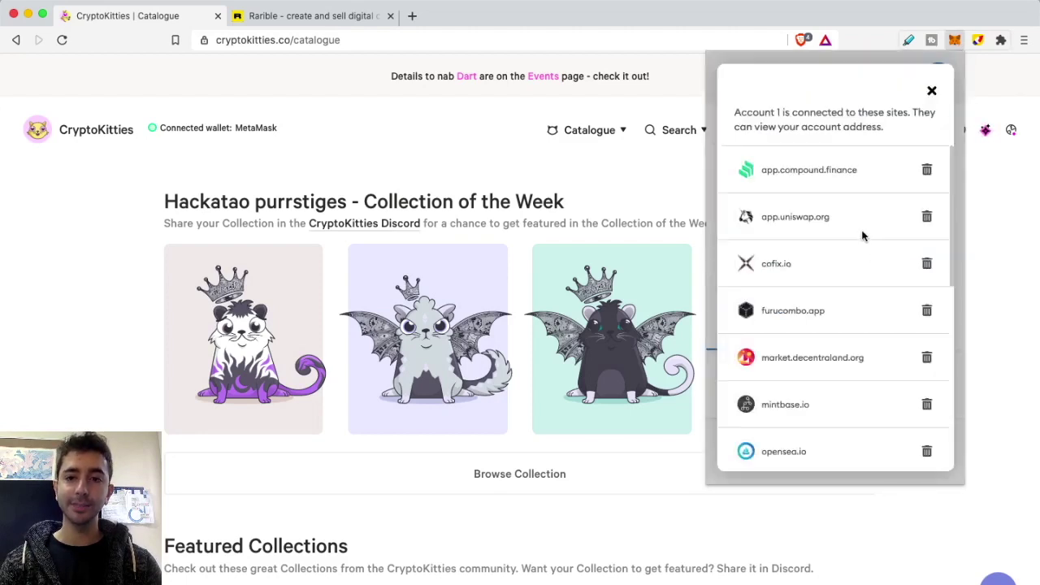
scroll(862, 236, "down", 3)
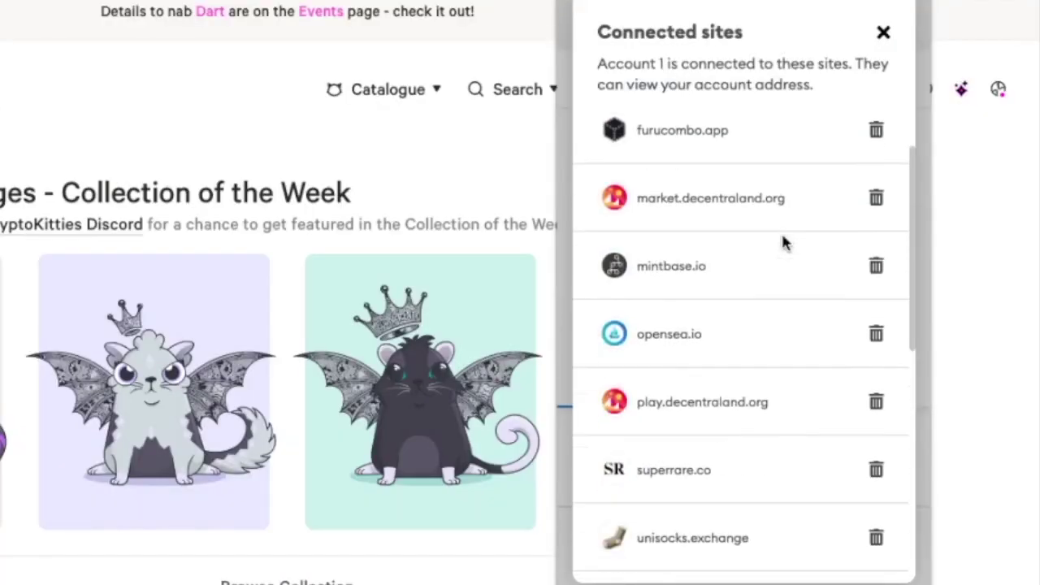
scroll(782, 242, "down", 5)
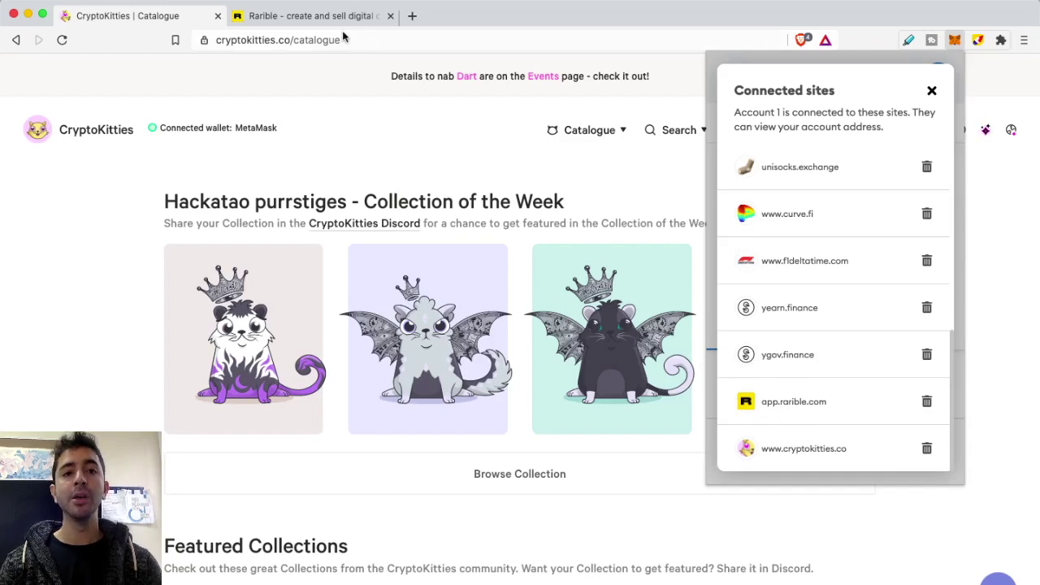
left_click(329, 26)
left_click(329, 26)
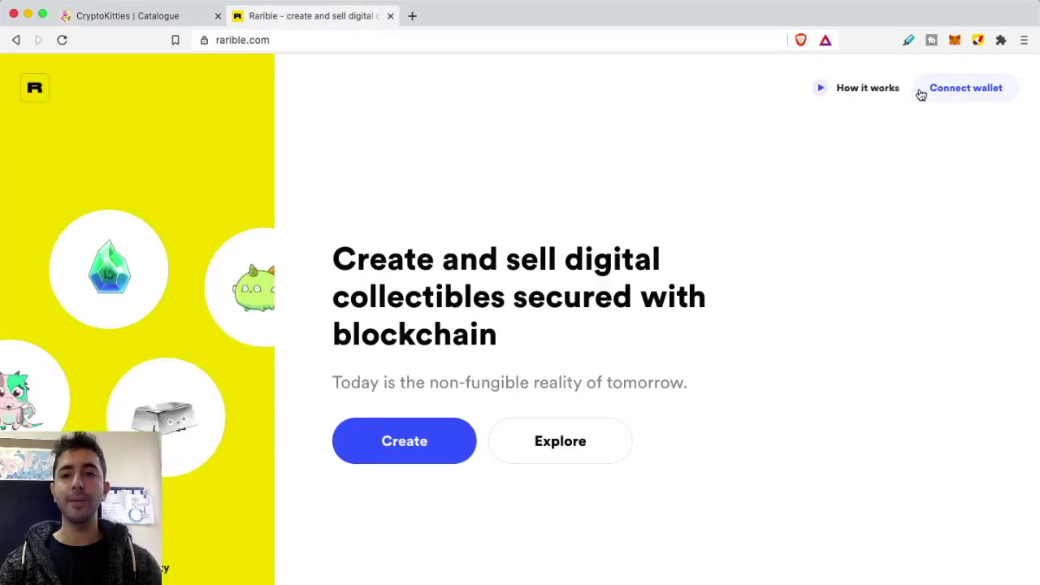
Start a wallet connection on Rarible and check Account 1's 0.0339 ETH and 0 BAT balance
left_click(946, 93)
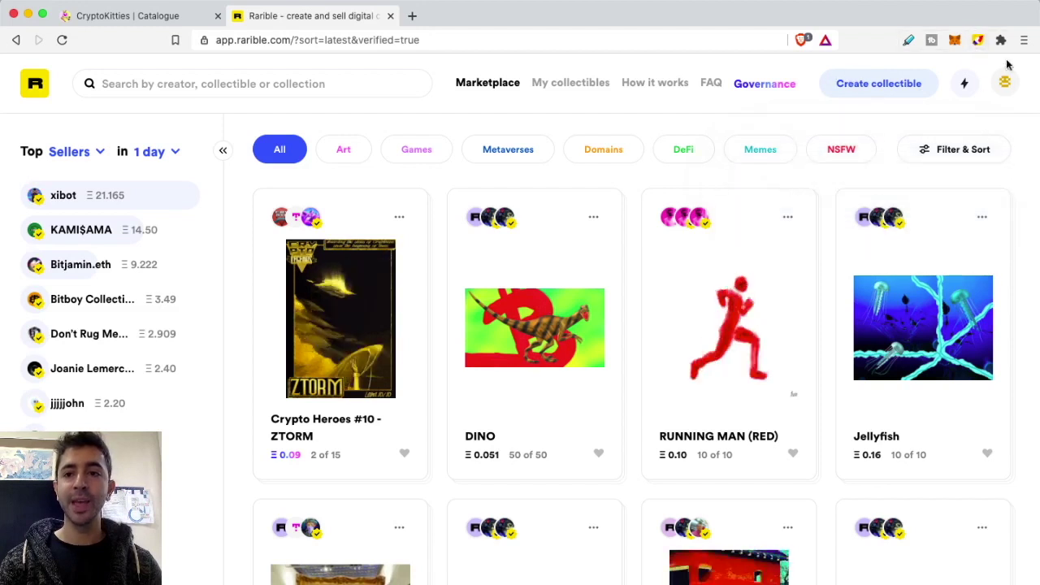
left_click(955, 41)
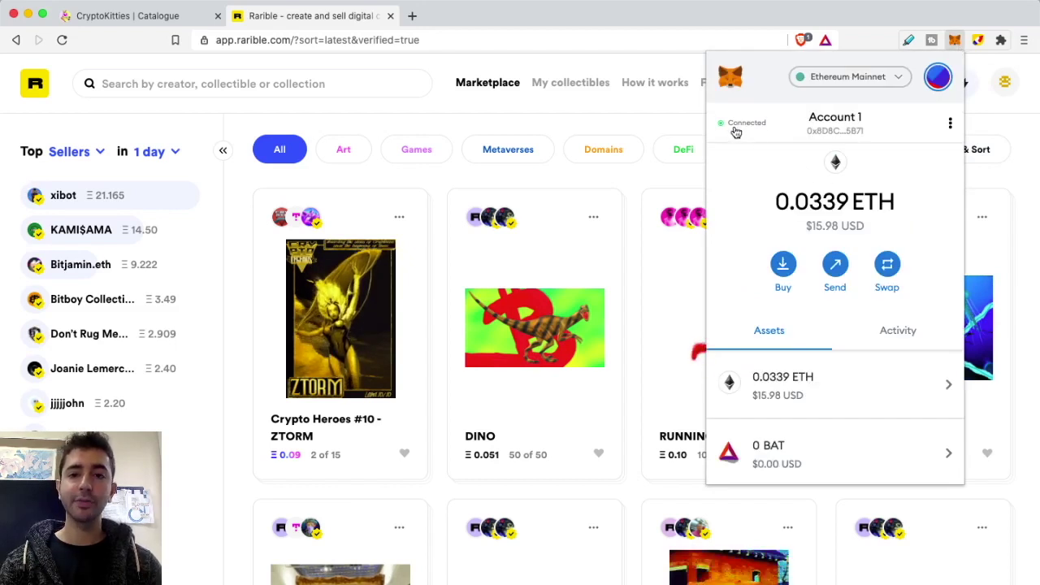
Disconnect Account 1 from app.rarible.com in MetaMask
left_click(735, 128)
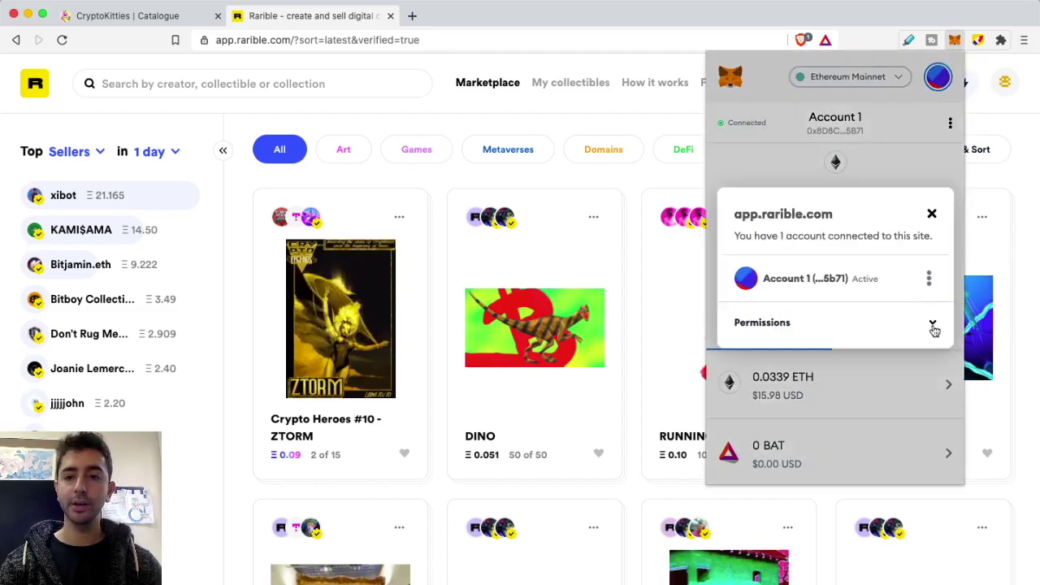
left_click(929, 279)
left_click(878, 304)
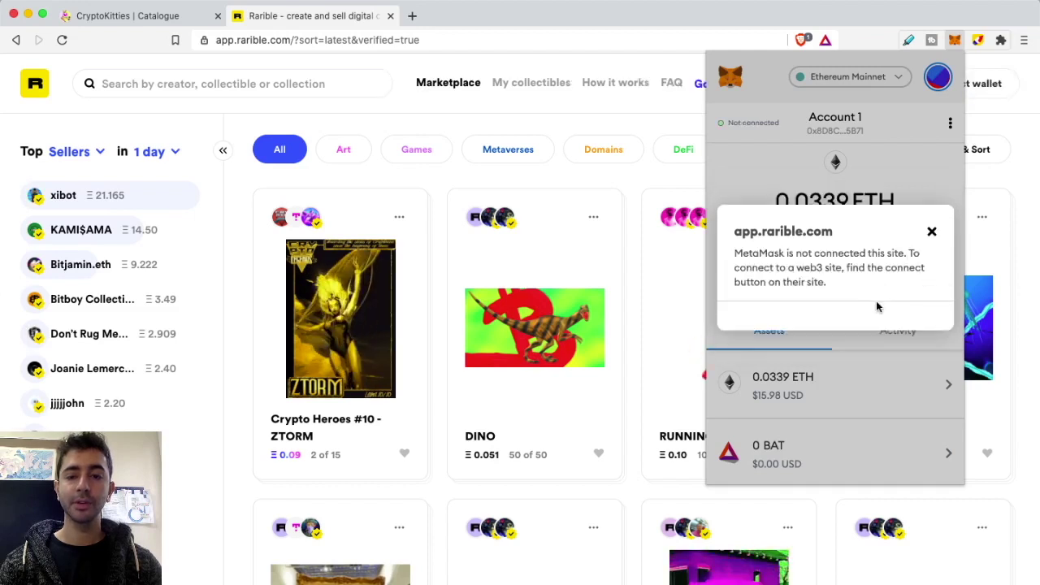
left_click(931, 233)
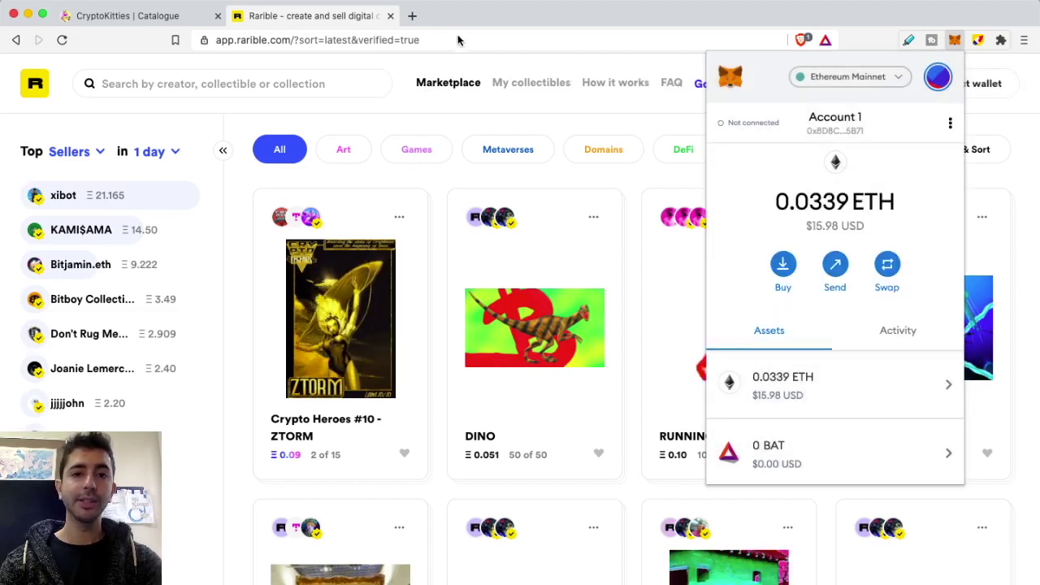
left_click(459, 41)
Reload the rarible.com homepage from the address bar
left_click(459, 41)
type("rarible.com")
key("Return")
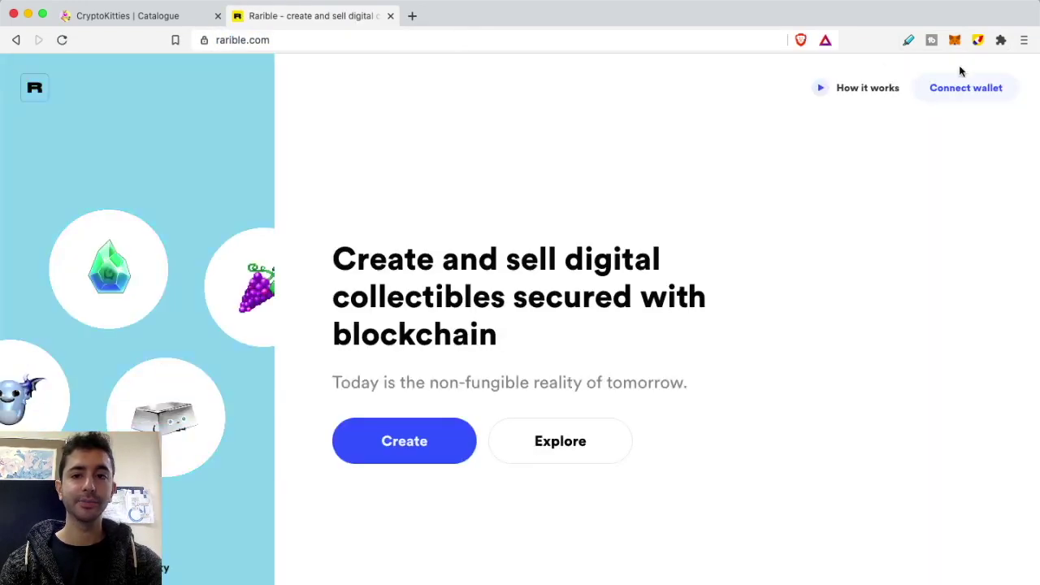
Reconnect Rarible to MetaMask Account 1, choosing Metamask as the wallet provider
left_click(963, 90)
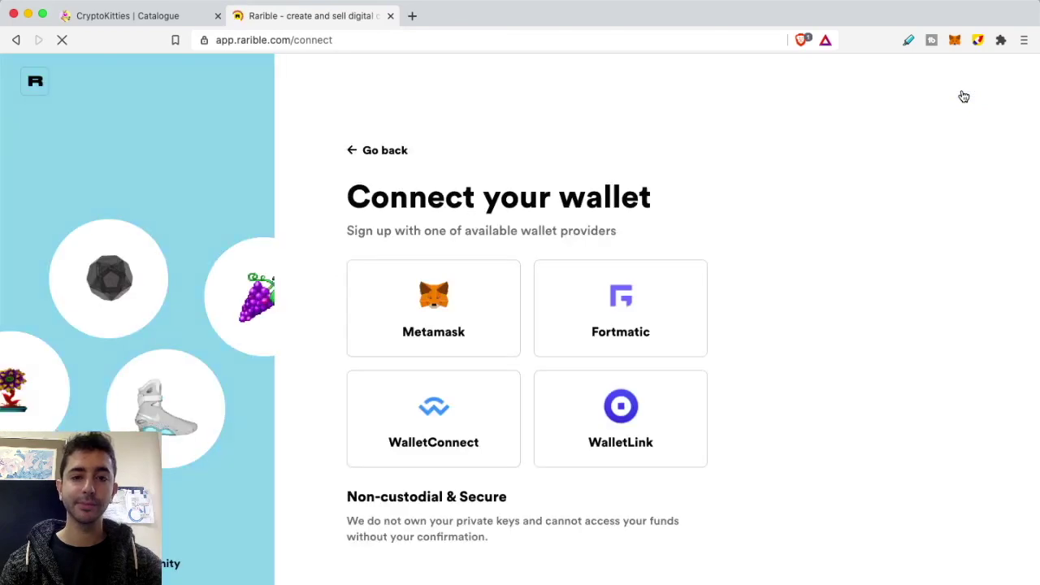
left_click(452, 327)
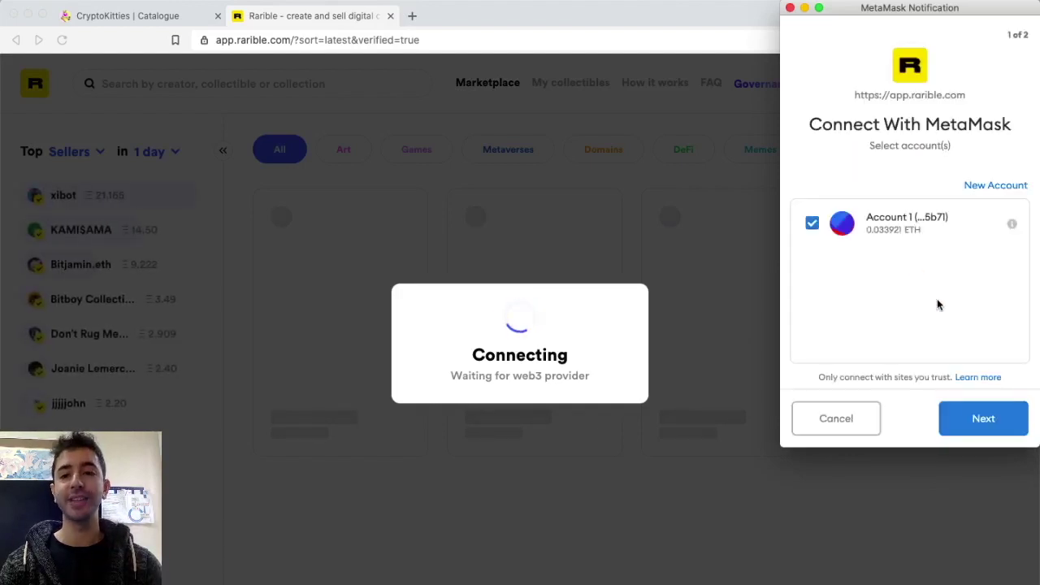
left_click(975, 418)
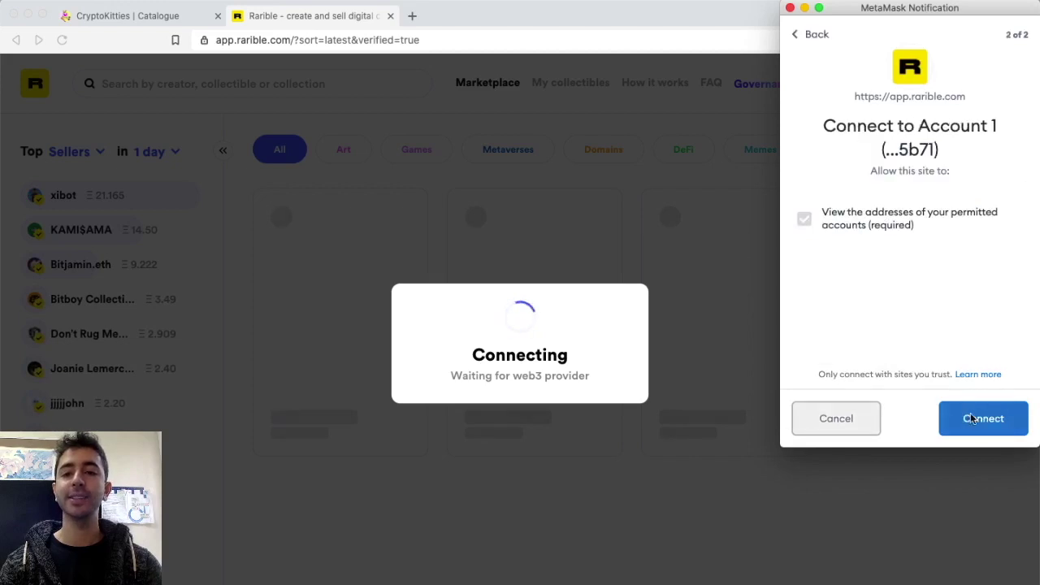
left_click(971, 415)
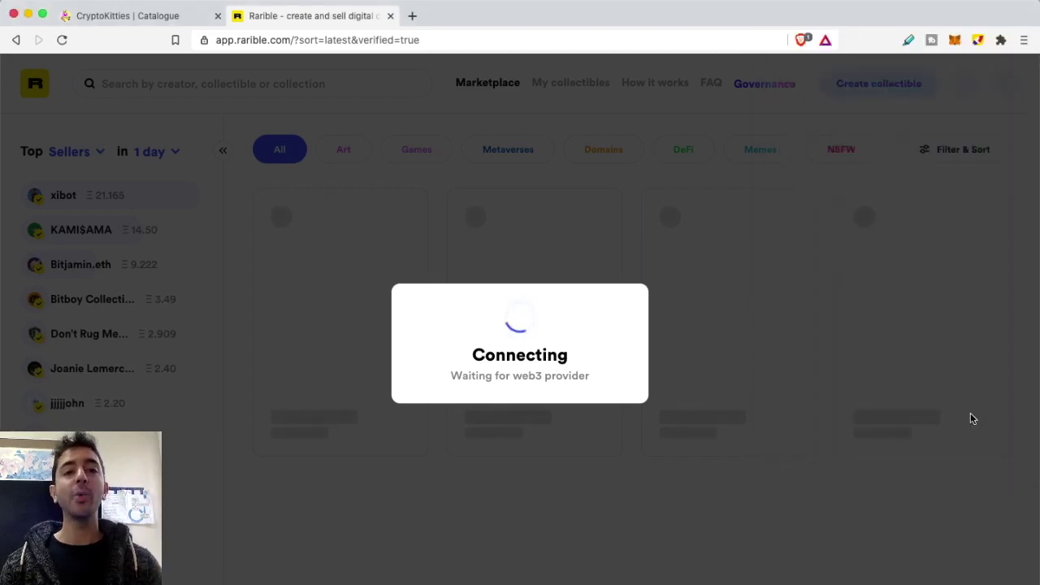
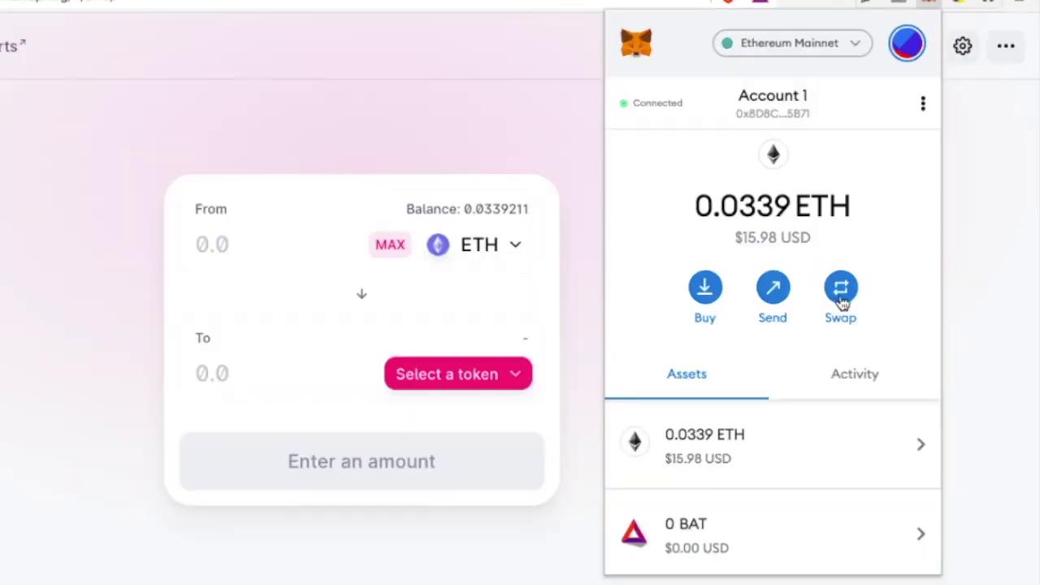
Enter a 0.2 ETH swap amount and choose DAI as the token to receive
left_click(842, 300)
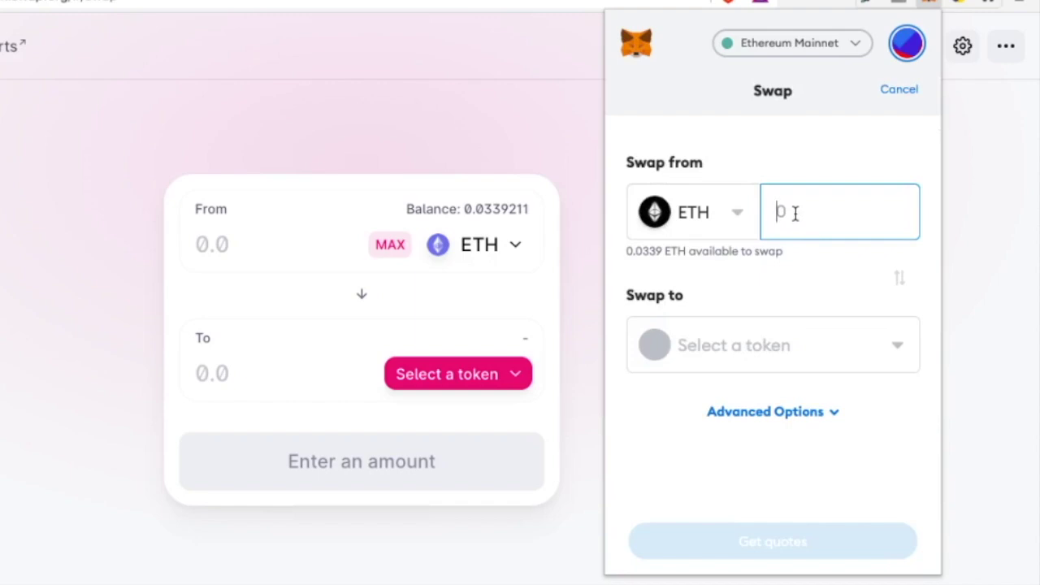
type("0.2")
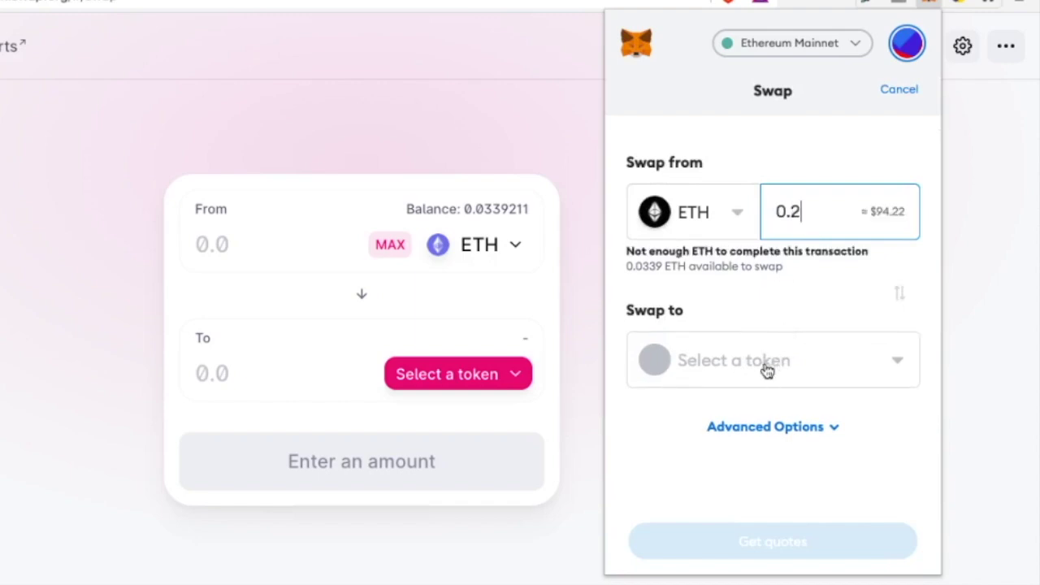
left_click(767, 370)
type("dai")
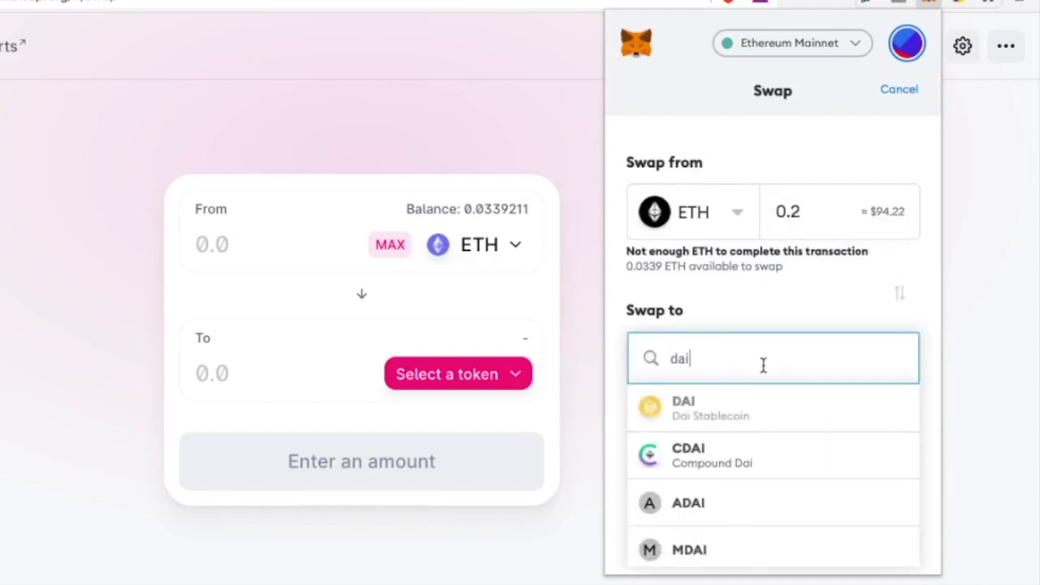
left_click(732, 416)
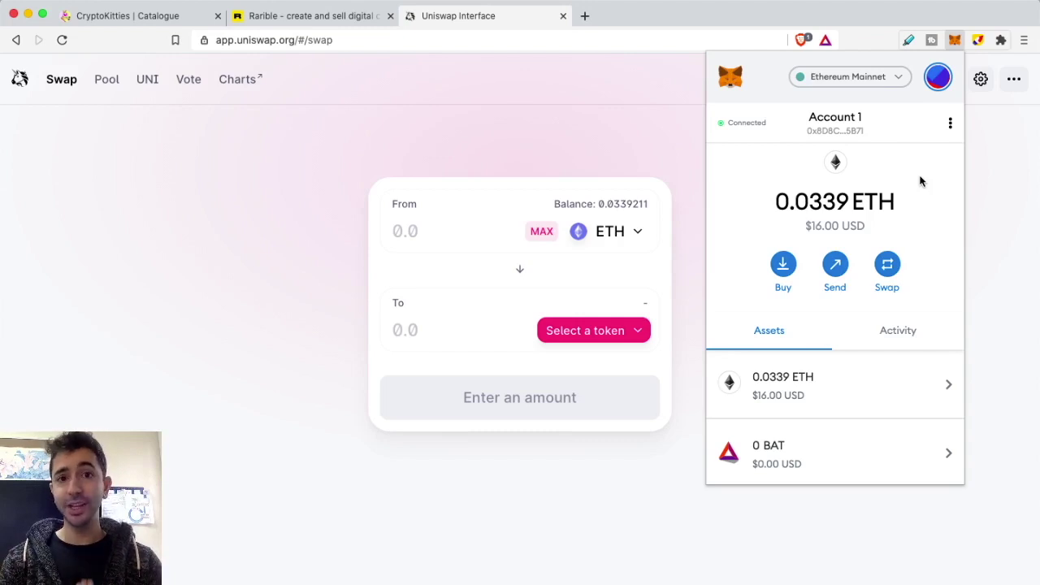
Add the Tether USD (USDT) token to the wallet by searching 'teth'
scroll(912, 257, "down", 5)
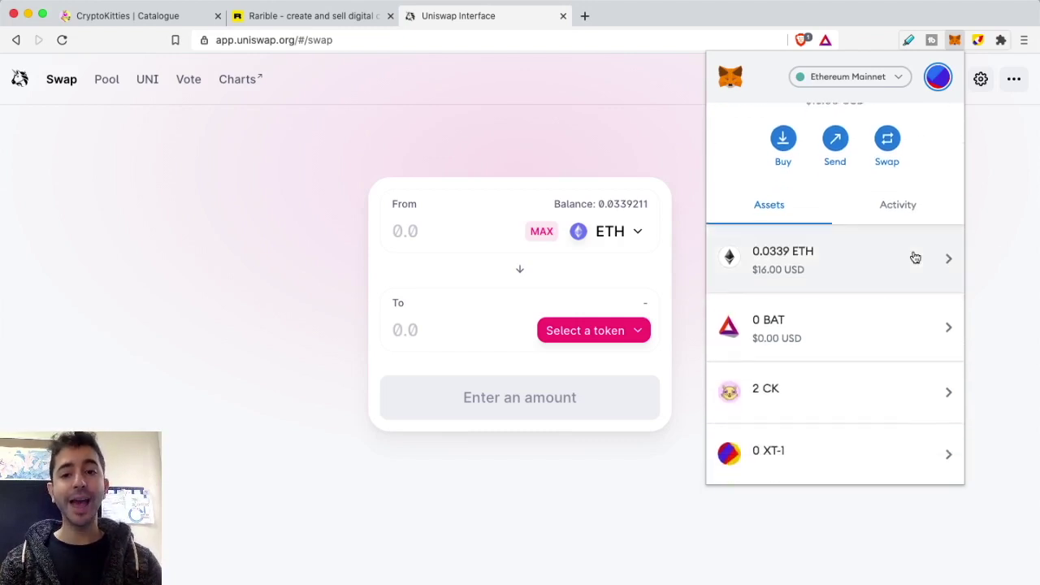
scroll(857, 303, "up", 5)
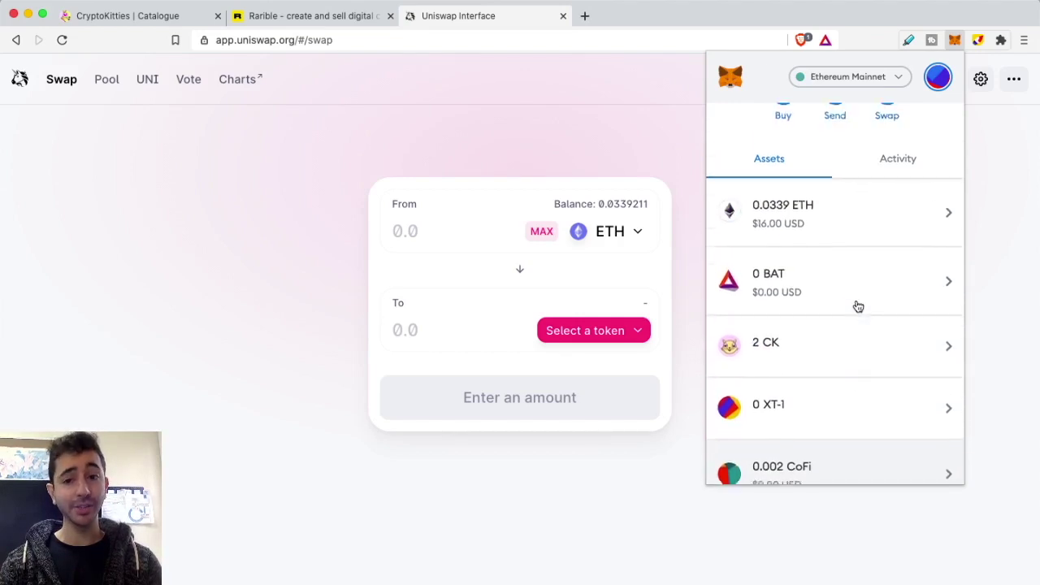
scroll(799, 298, "down", 5)
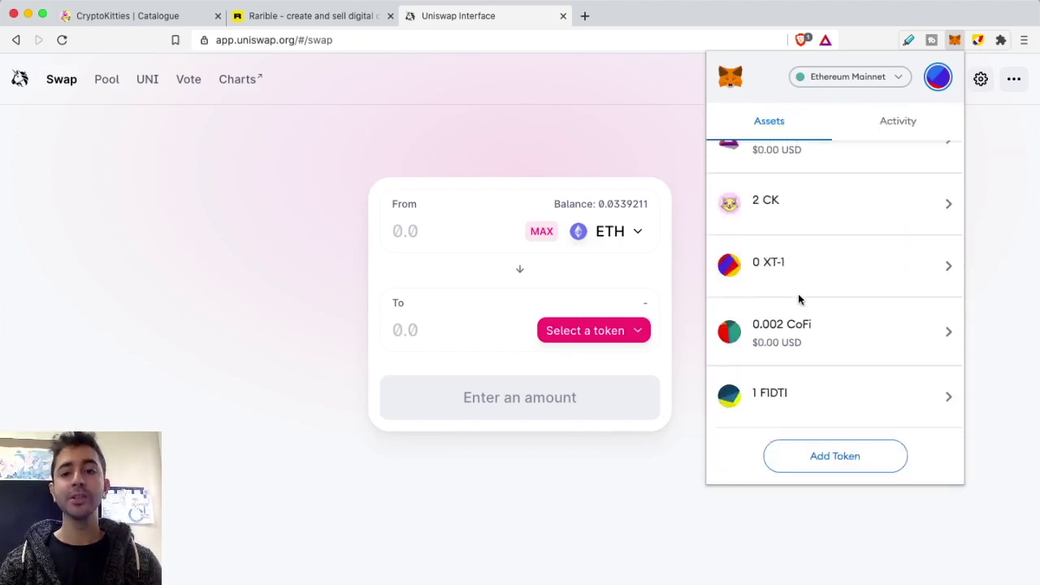
left_click(806, 457)
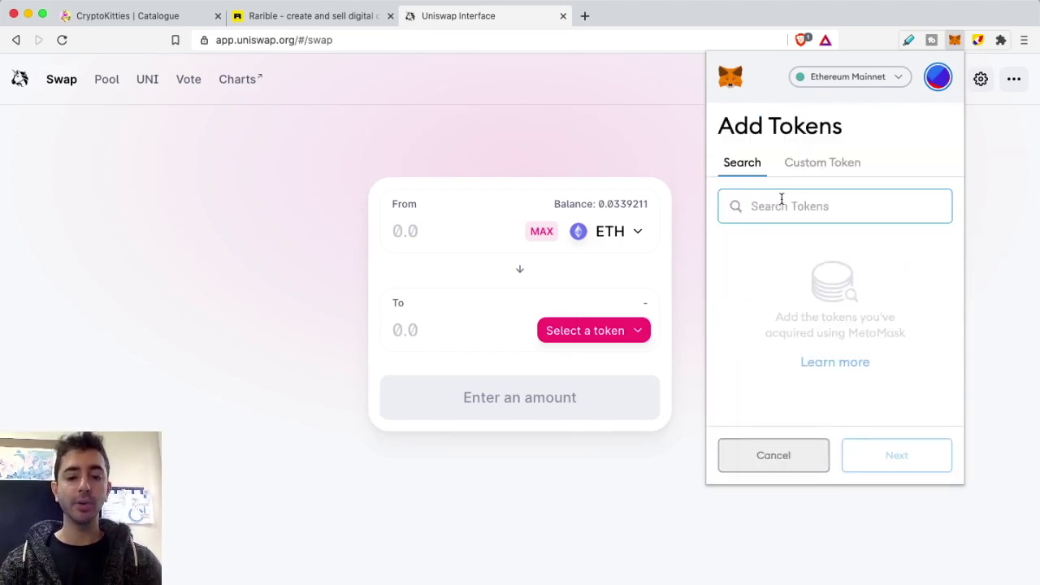
type("teth")
left_click(781, 278)
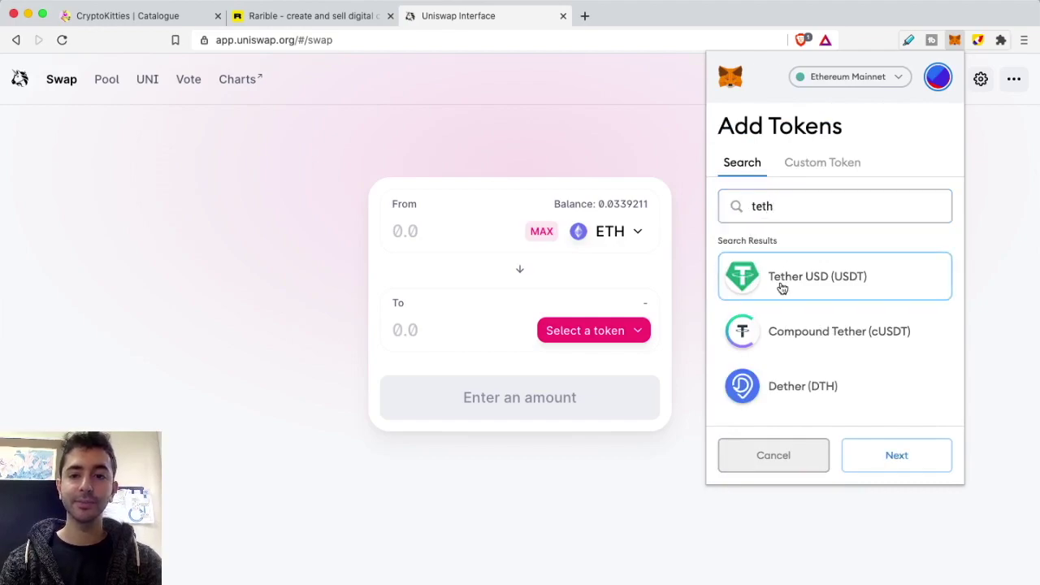
left_click(879, 549)
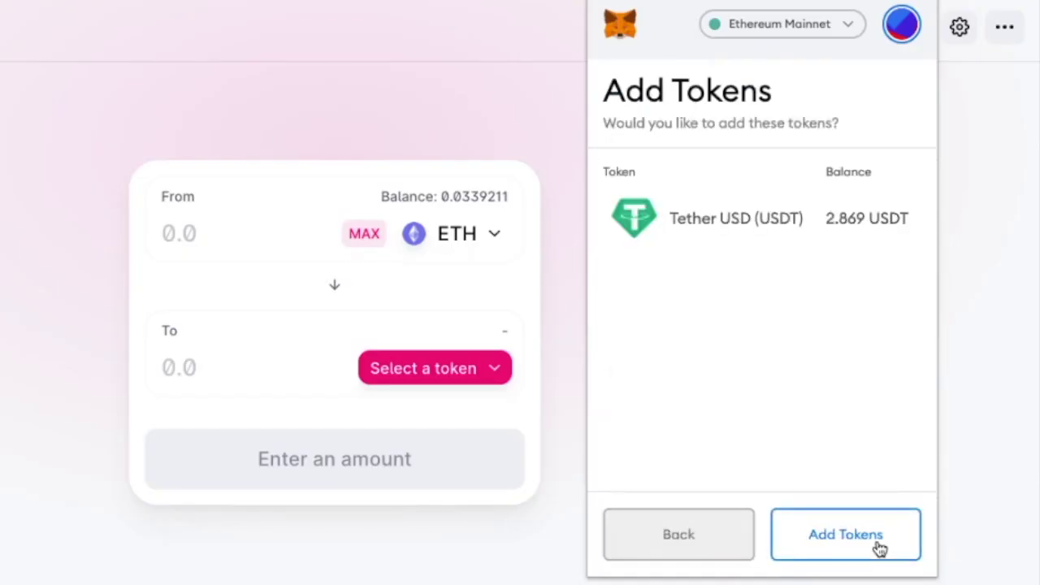
left_click(878, 548)
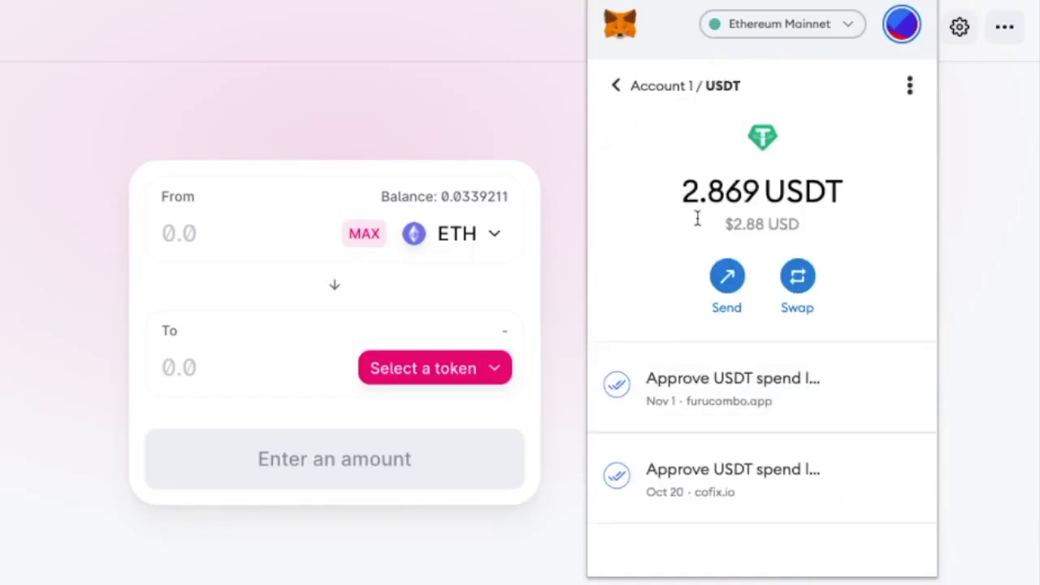
left_click(637, 94)
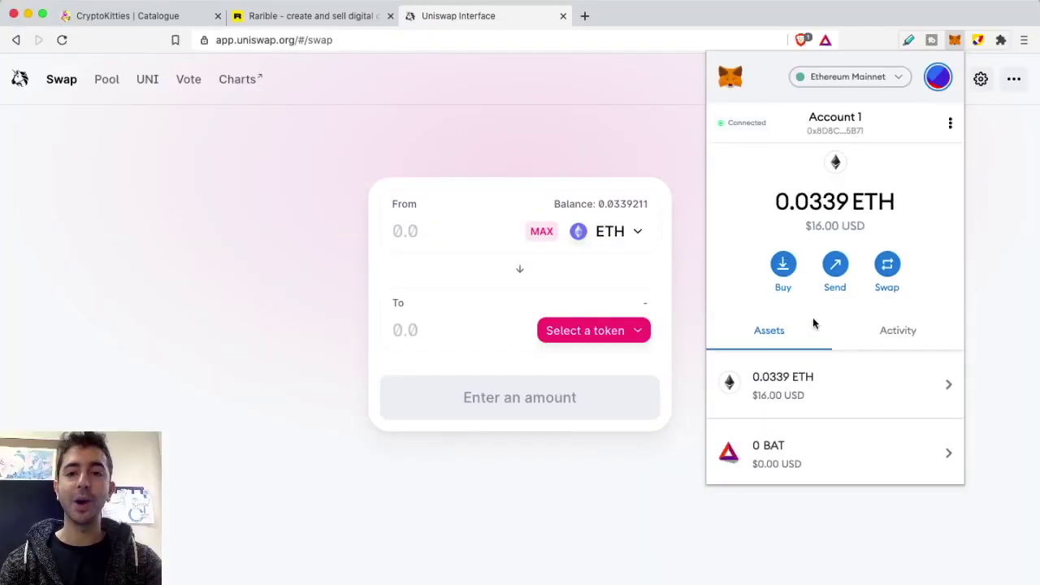
Begin adding another token through the custom contract address form
scroll(737, 385, "down", 5)
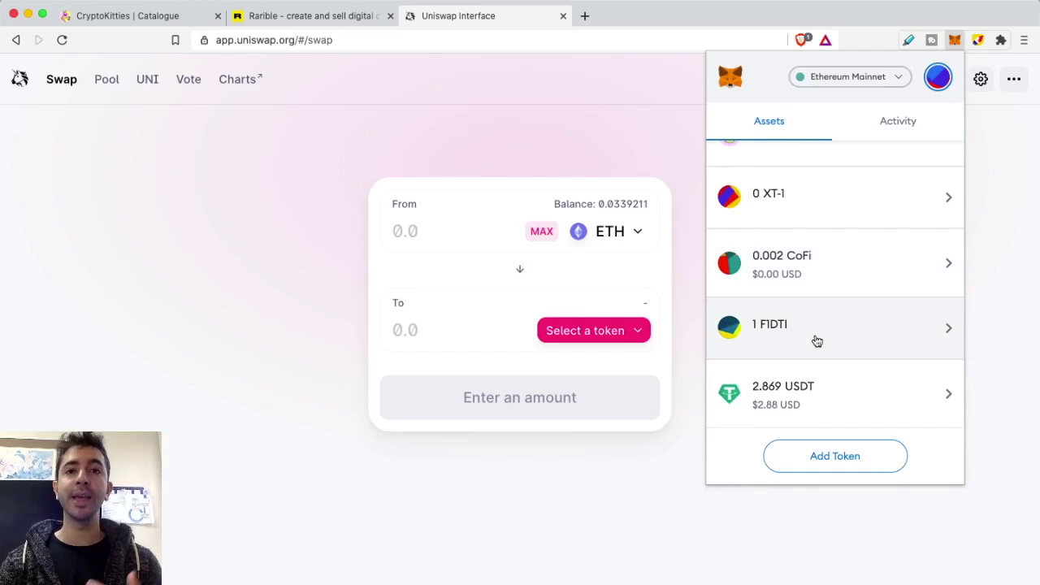
scroll(817, 341, "up", 5)
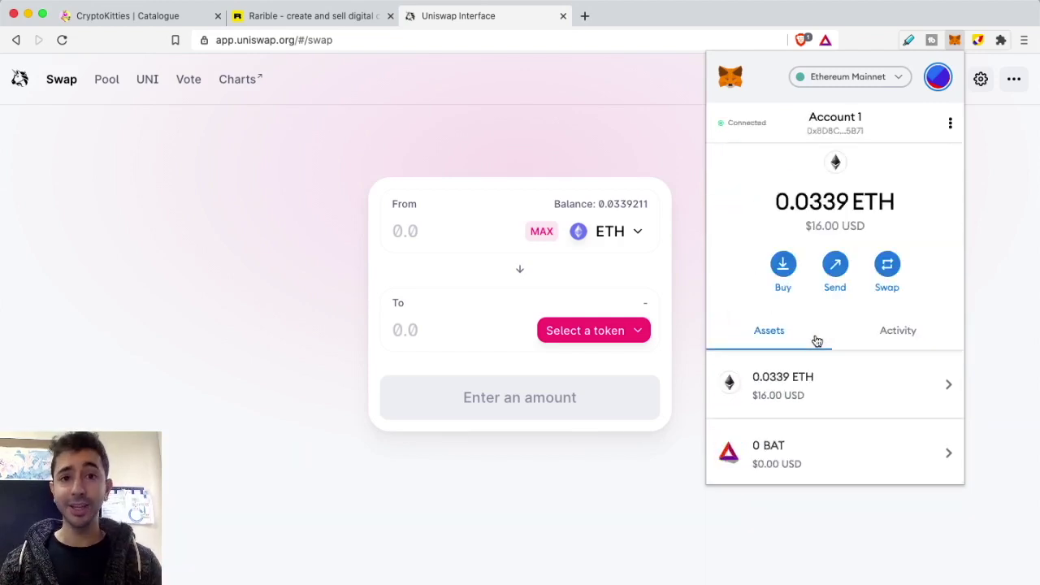
scroll(817, 339, "down", 5)
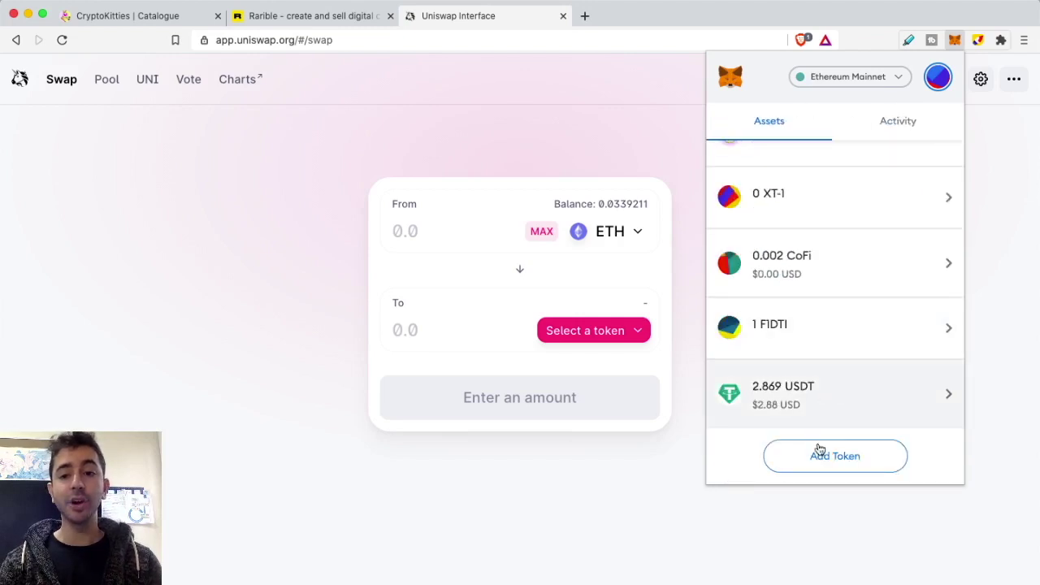
left_click(817, 452)
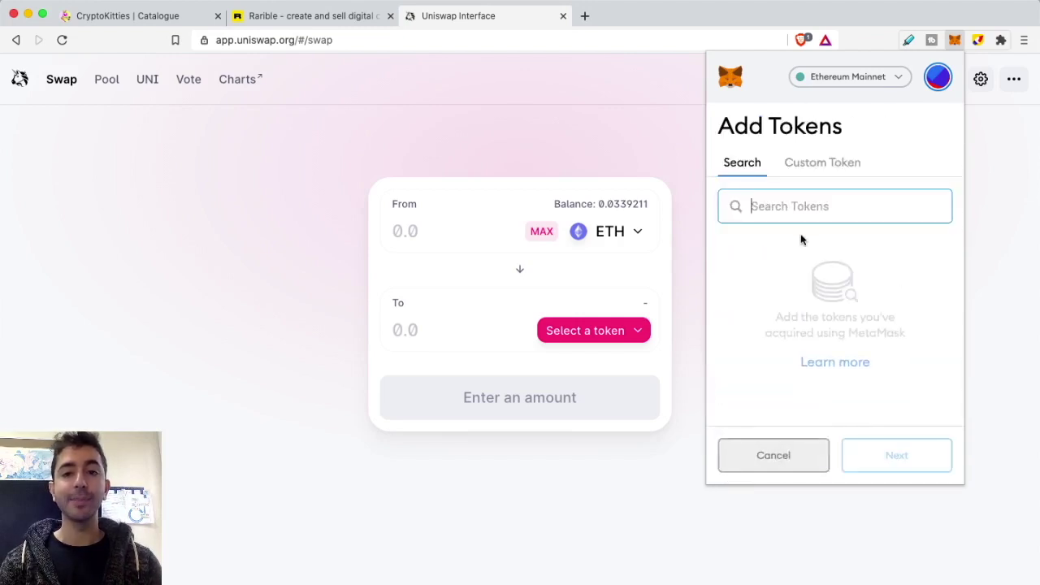
left_click(794, 166)
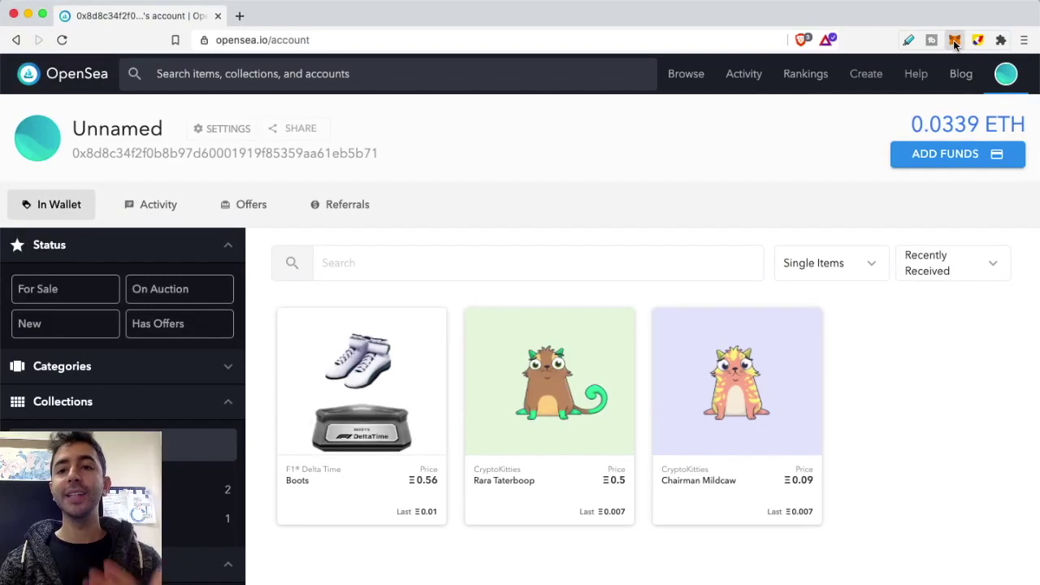
Check the wallet's assets in MetaMask, then close it and return to OpenSea
left_click(955, 41)
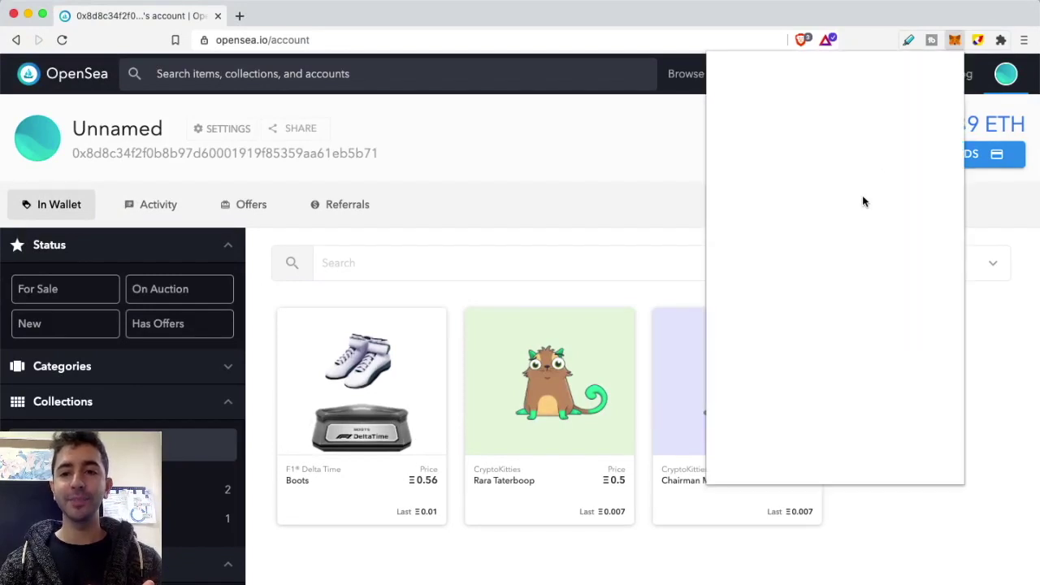
scroll(864, 199, "down", 5)
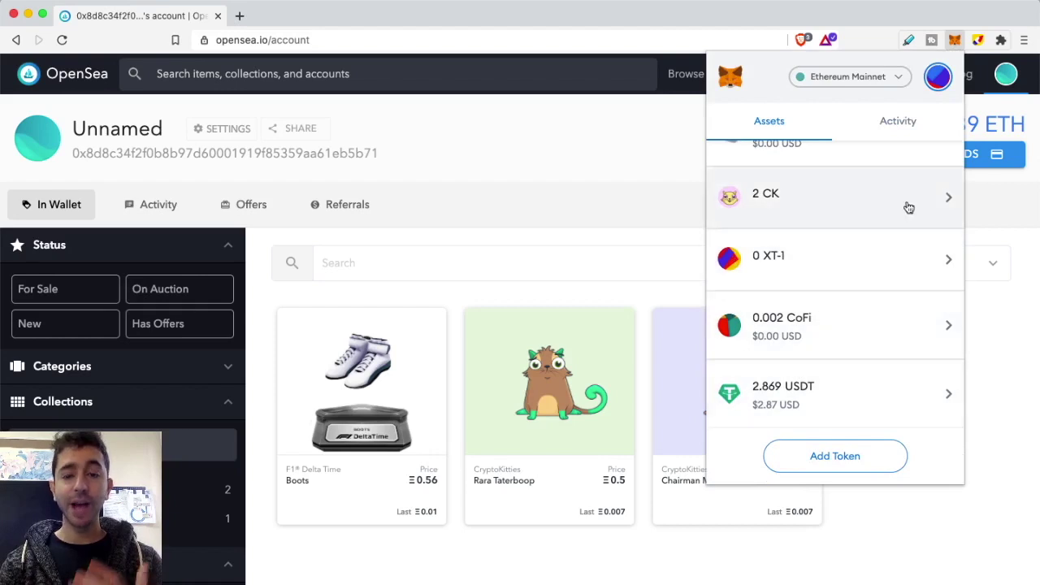
left_click(591, 225)
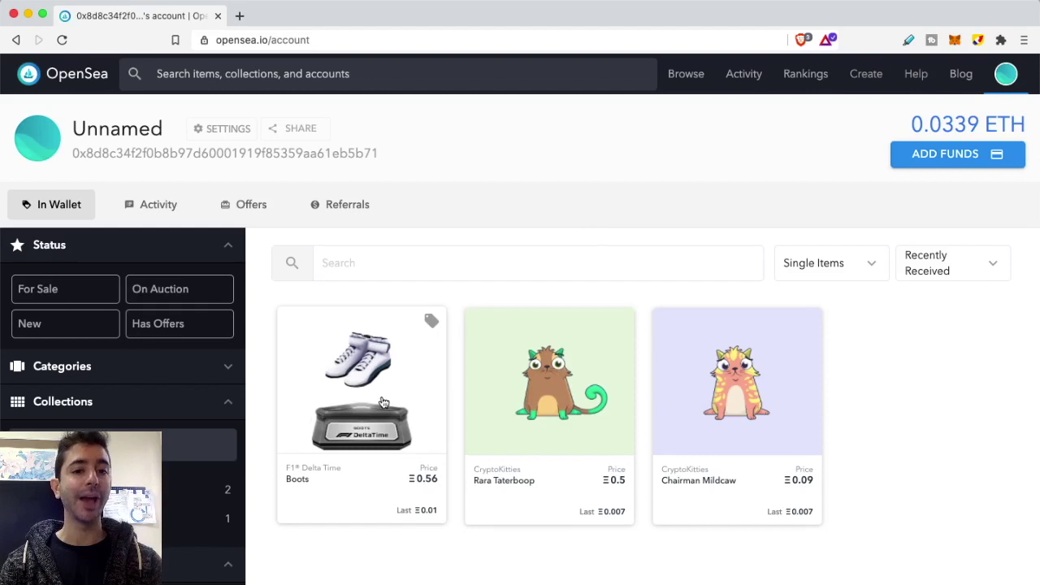
Open the Boots NFT page, expand Chain Info, and select its contract address
left_click(383, 402)
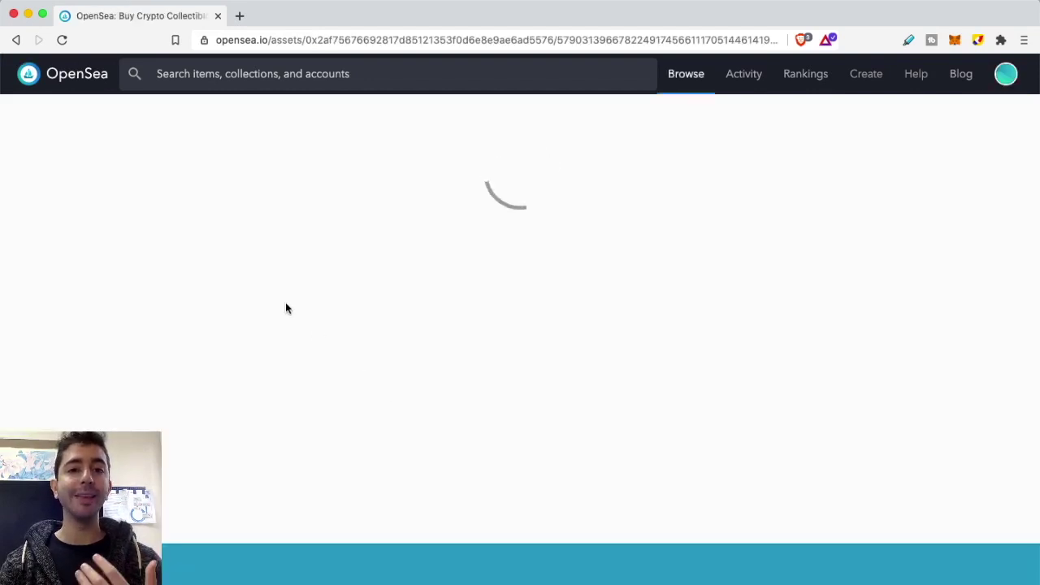
scroll(272, 315, "down", 3)
scroll(273, 315, "down", 3)
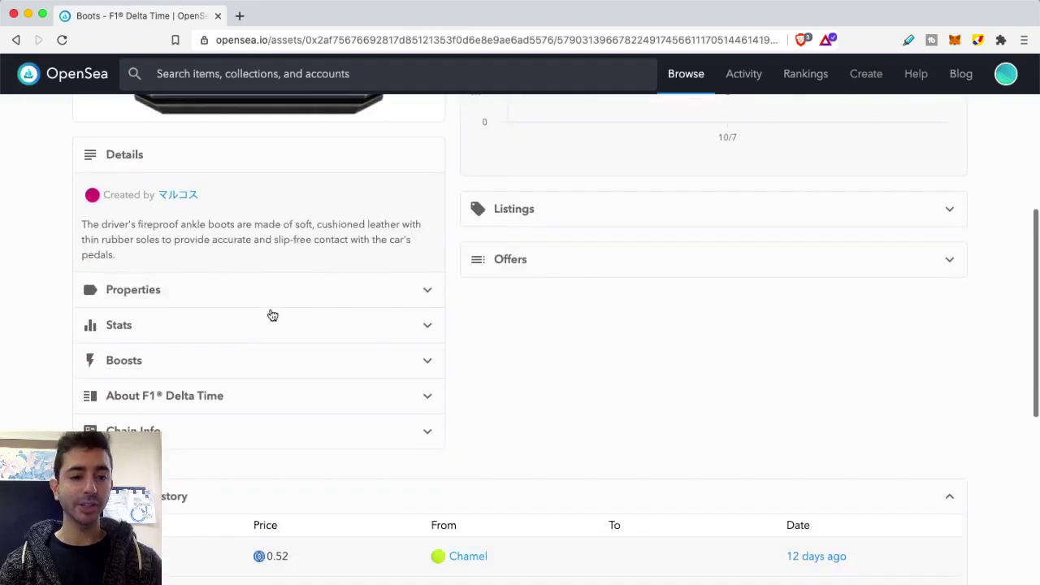
left_click(242, 439)
scroll(242, 440, "down", 2)
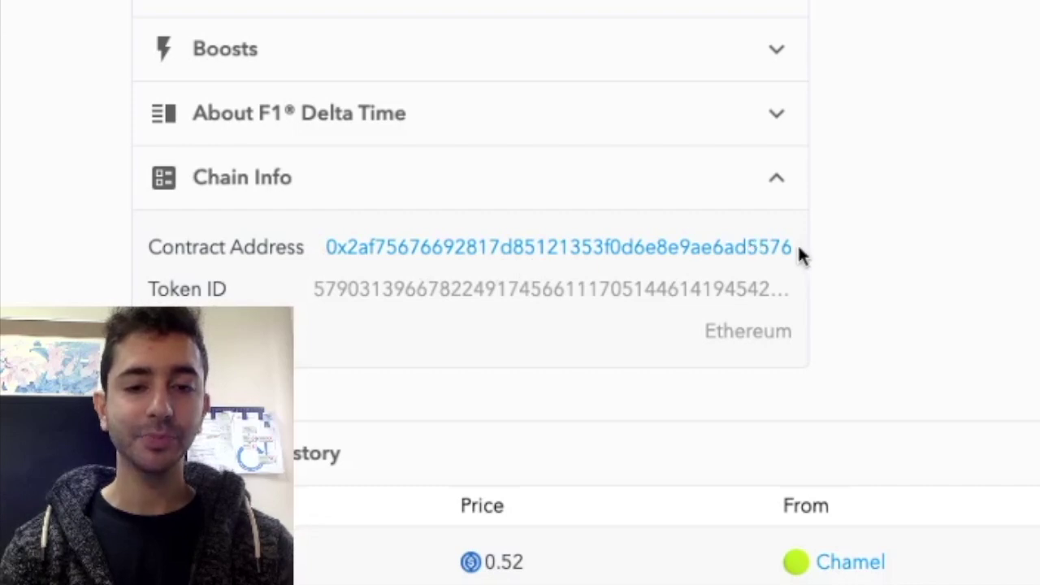
left_click_drag(796, 246, 330, 256)
key("super+c")
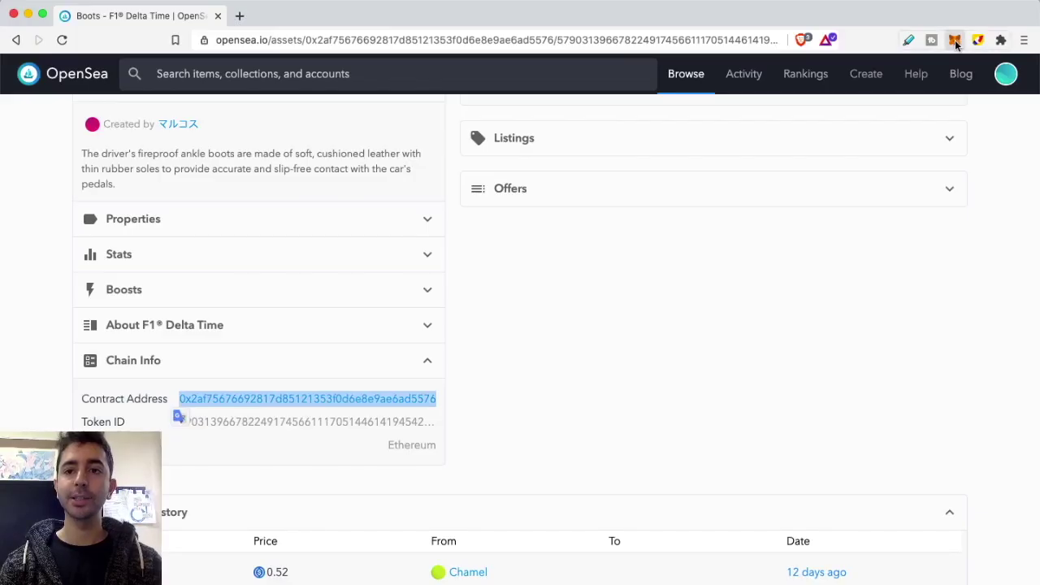
Add the F1DTI custom token using the pasted Boots contract address
left_click(954, 40)
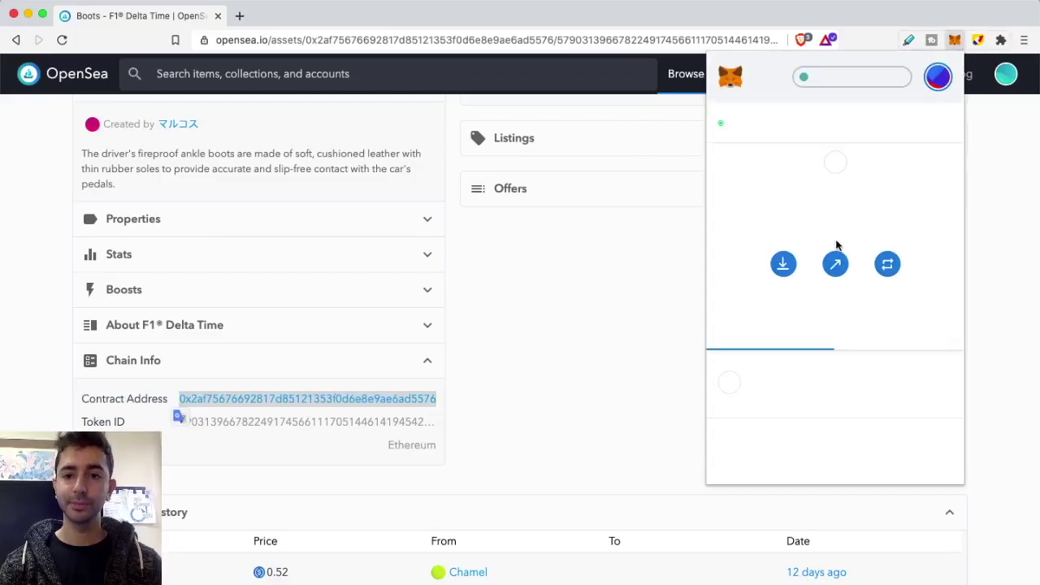
scroll(823, 429, "down", 3)
left_click(817, 458)
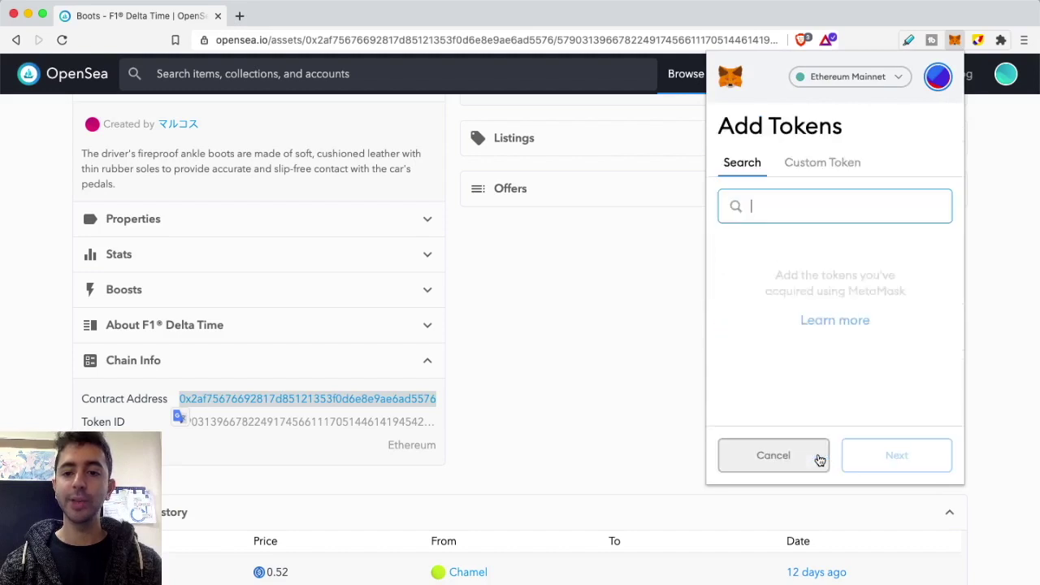
left_click(808, 167)
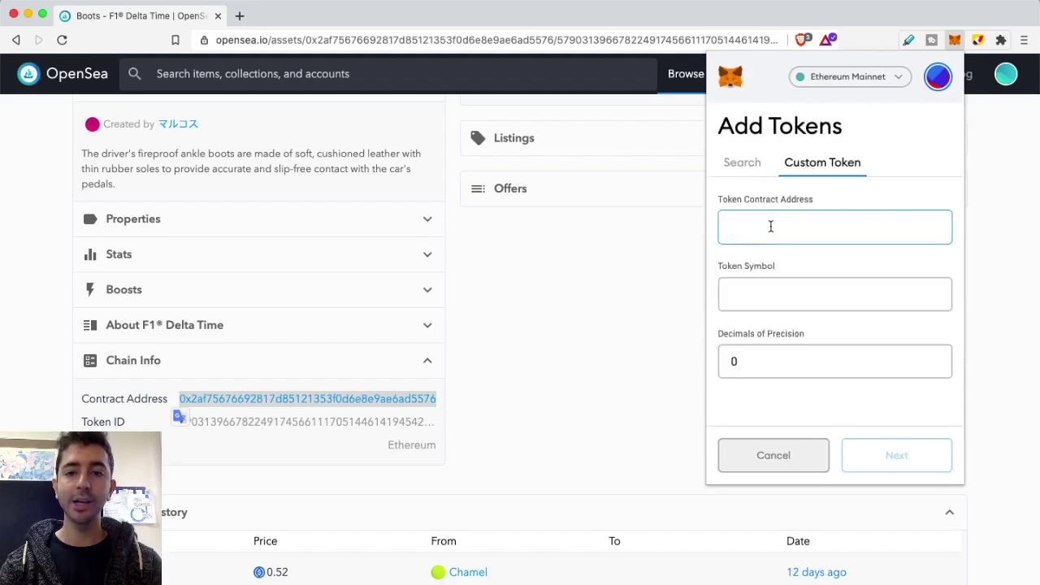
left_click(768, 227)
key("super+v")
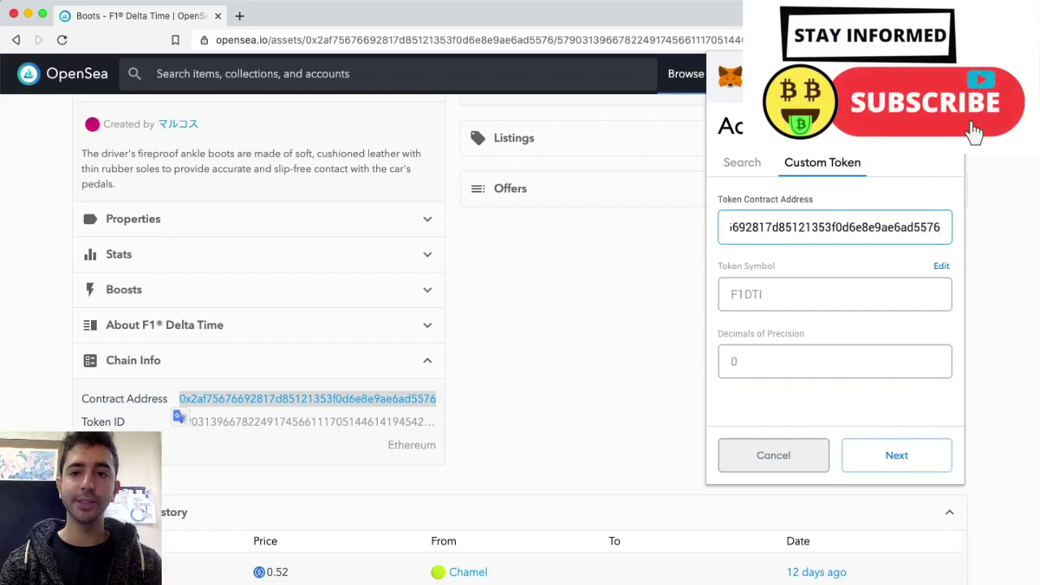
left_click(897, 459)
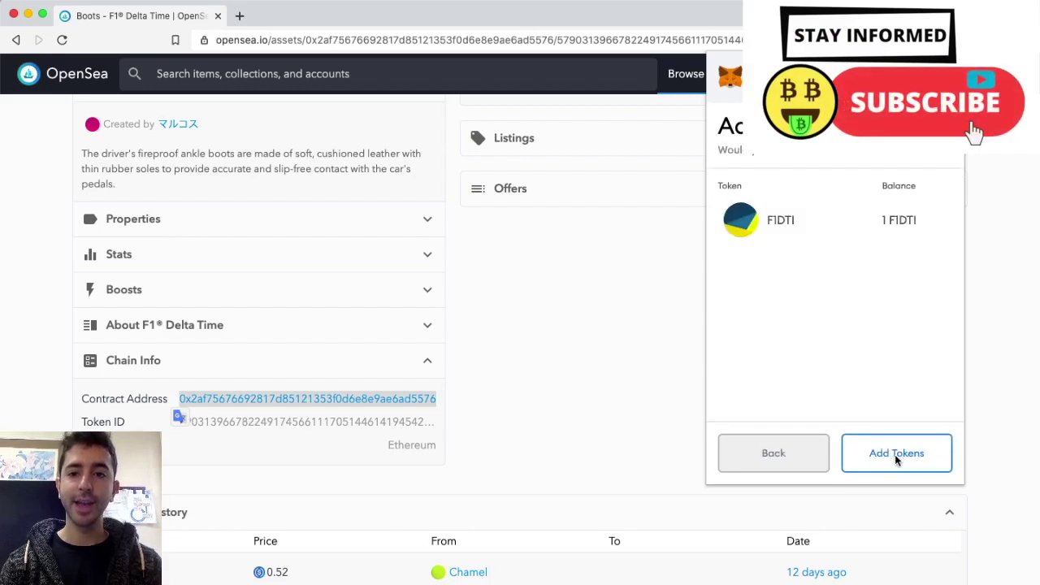
left_click(897, 457)
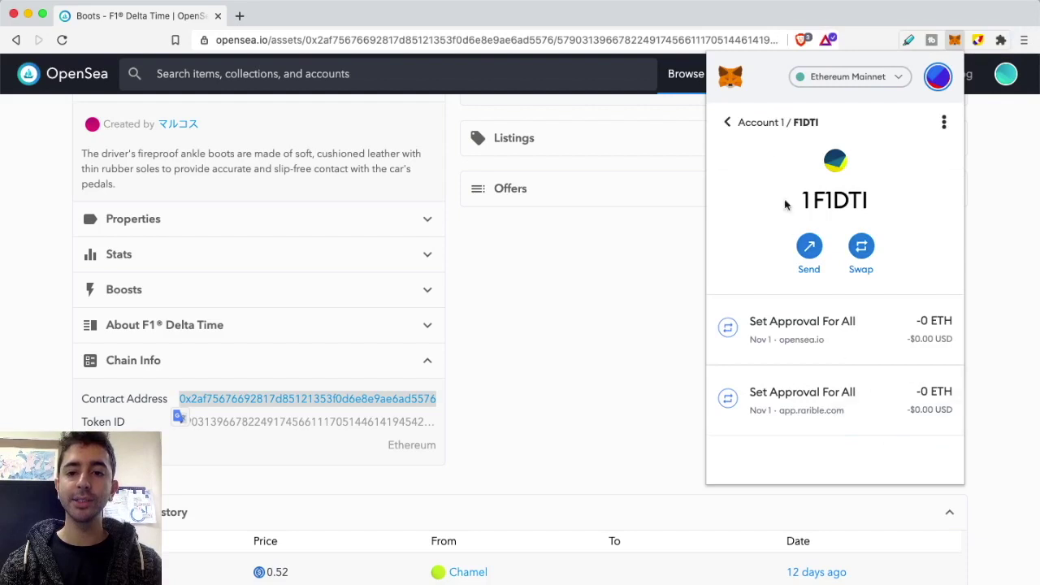
Return to the account overview and open the 1 F1DTI token's details
left_click(750, 130)
scroll(824, 262, "down", 5)
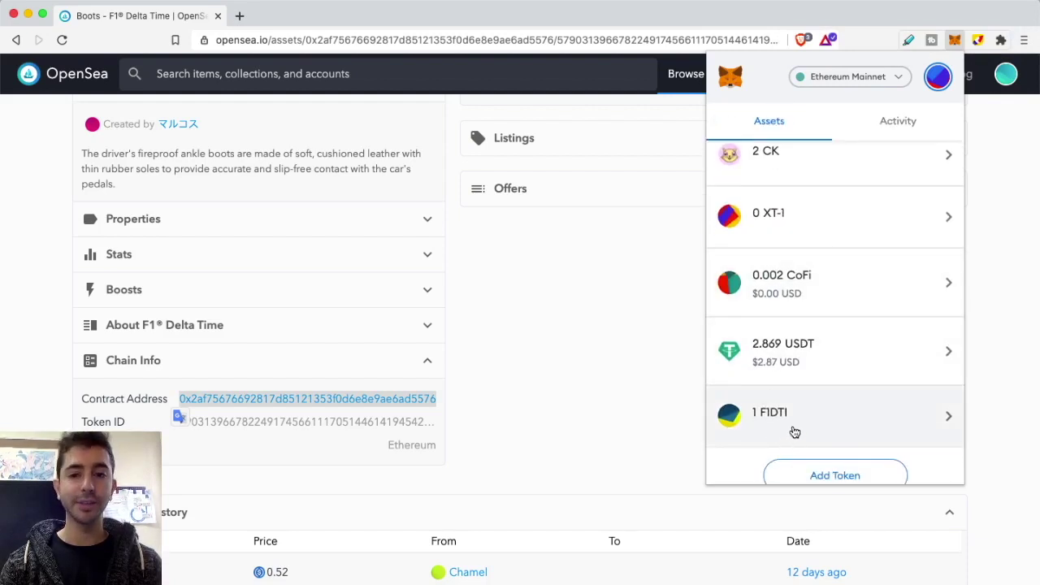
scroll(792, 431, "down", 1)
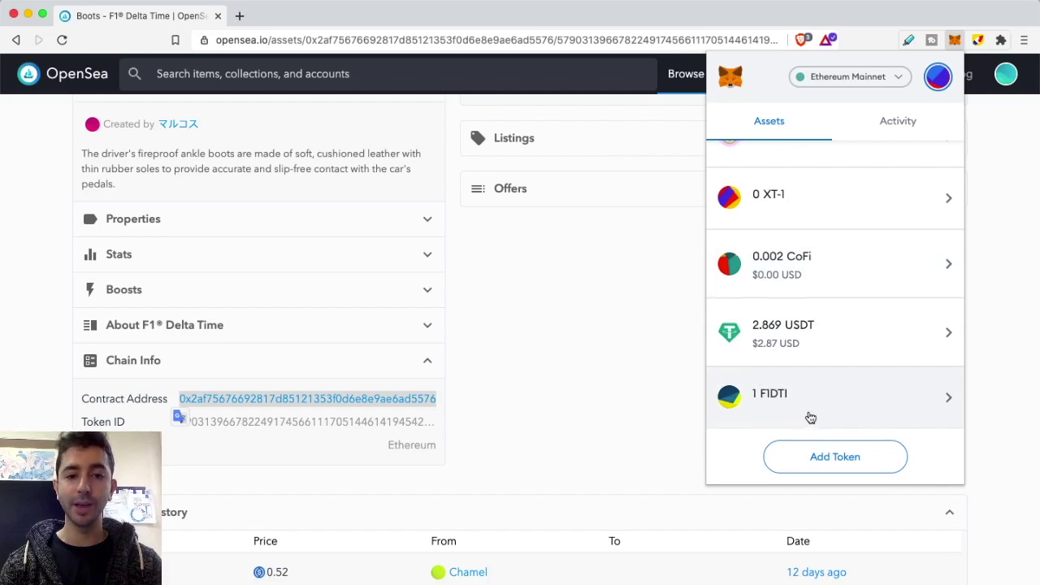
left_click(810, 415)
Hide the F1DTI token from the wallet
left_click(943, 122)
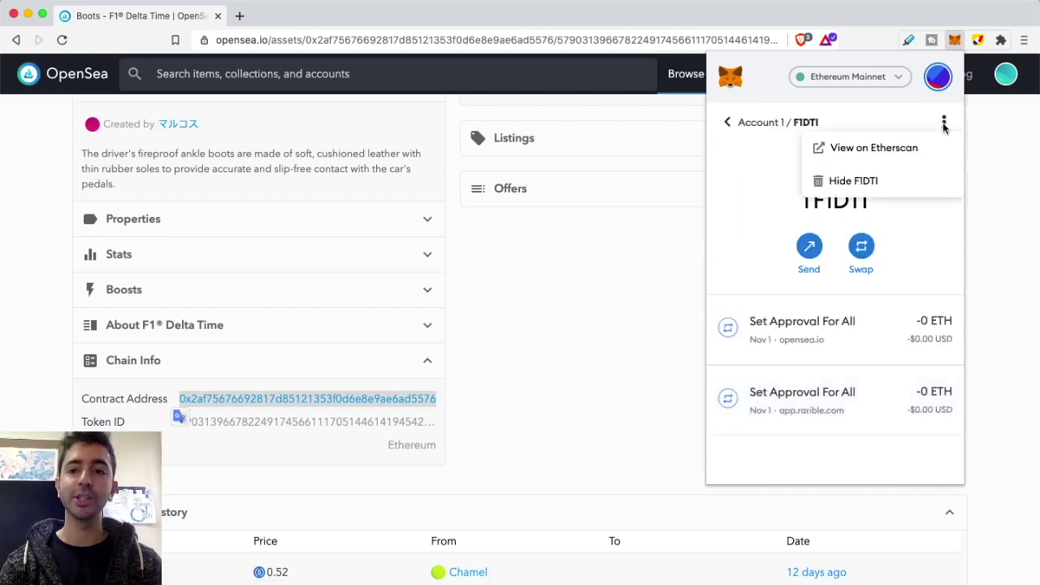
left_click(863, 182)
left_click(886, 348)
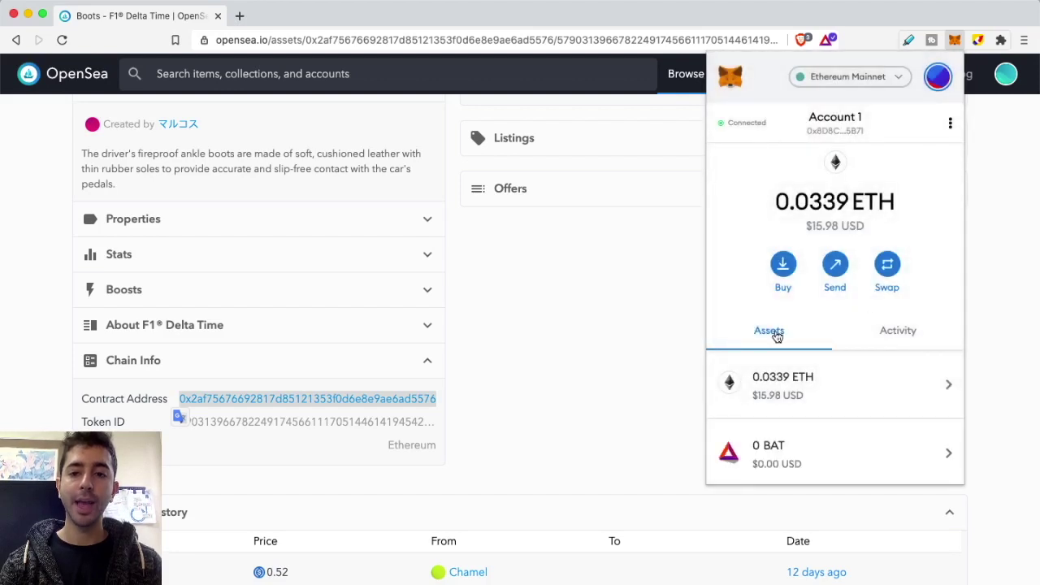
Browse the Activity history and open the Atomic Match_ transaction details
left_click(888, 333)
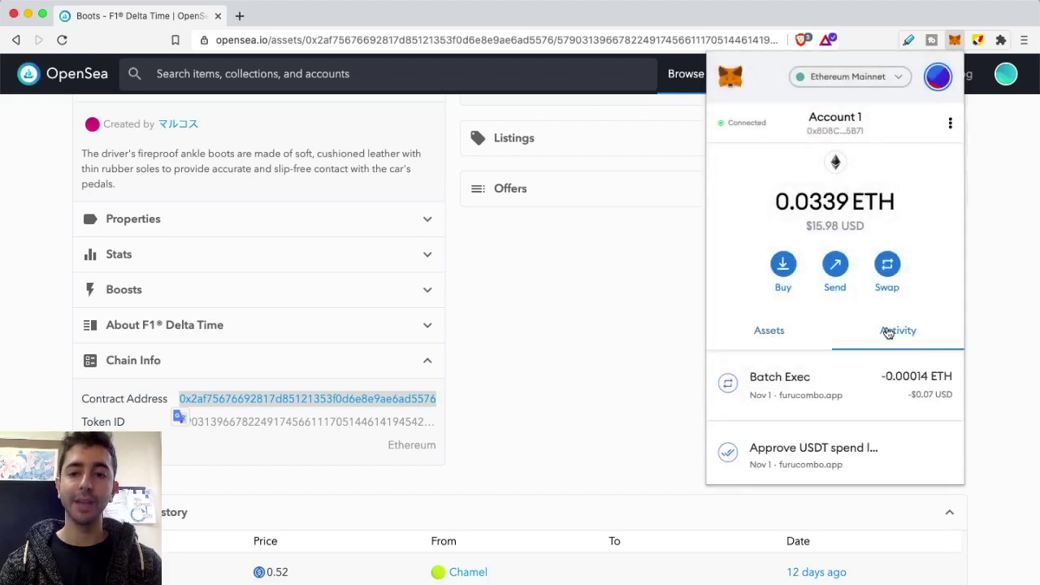
scroll(881, 333, "down", 10)
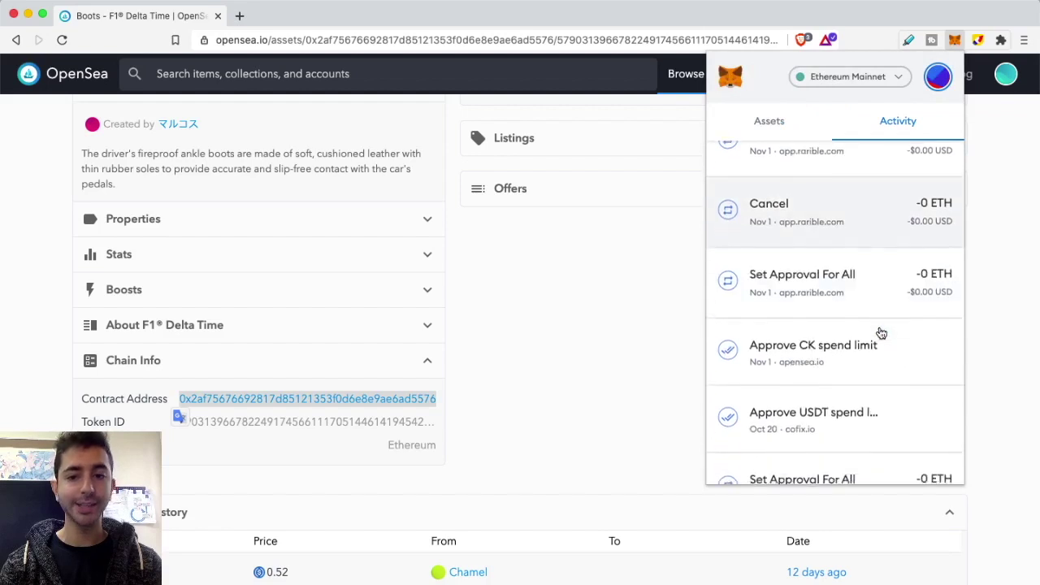
scroll(882, 333, "down", 5)
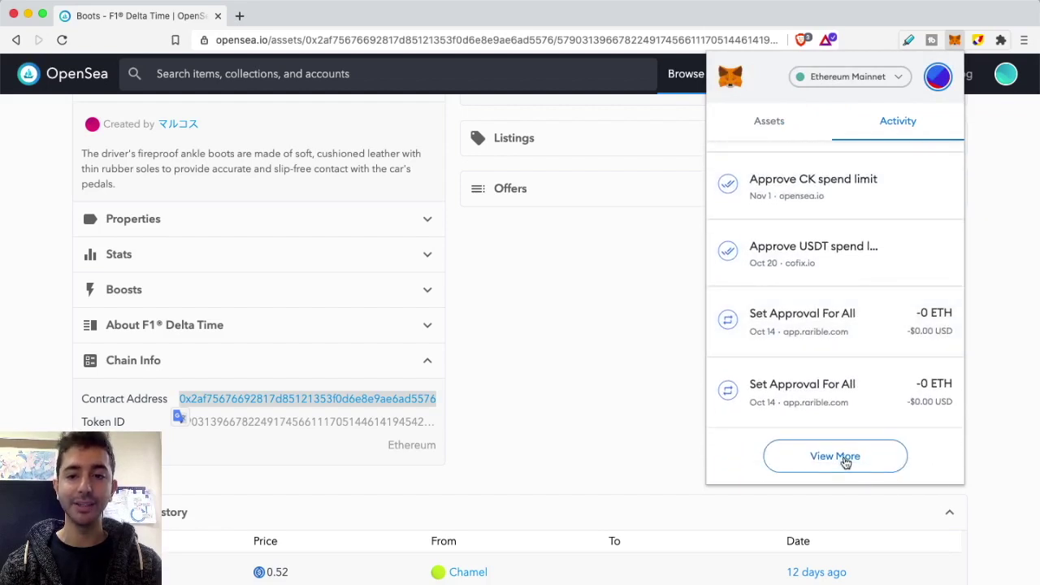
scroll(840, 323, "up", 3)
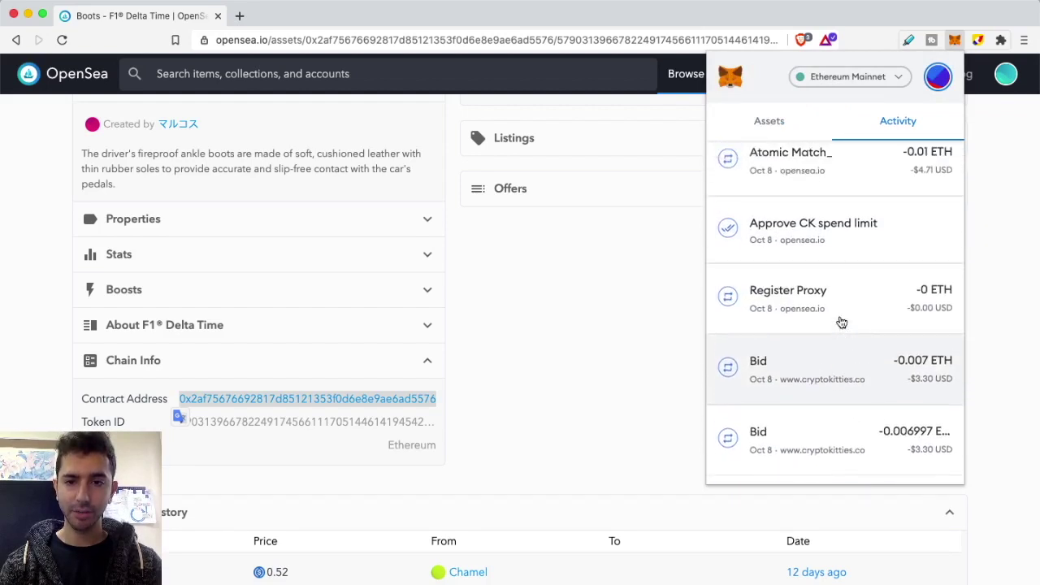
scroll(841, 323, "up", 2)
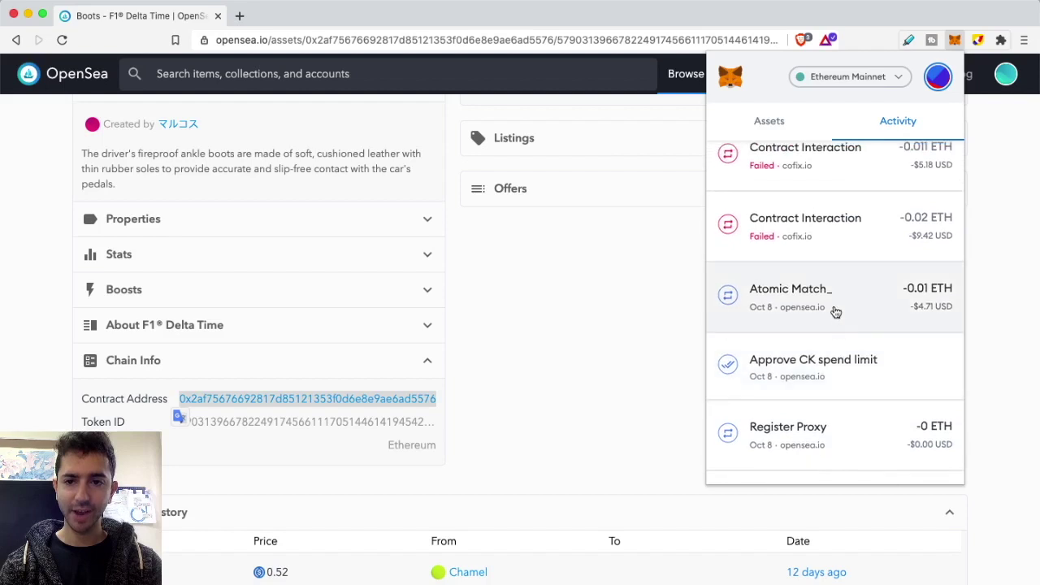
left_click(835, 310)
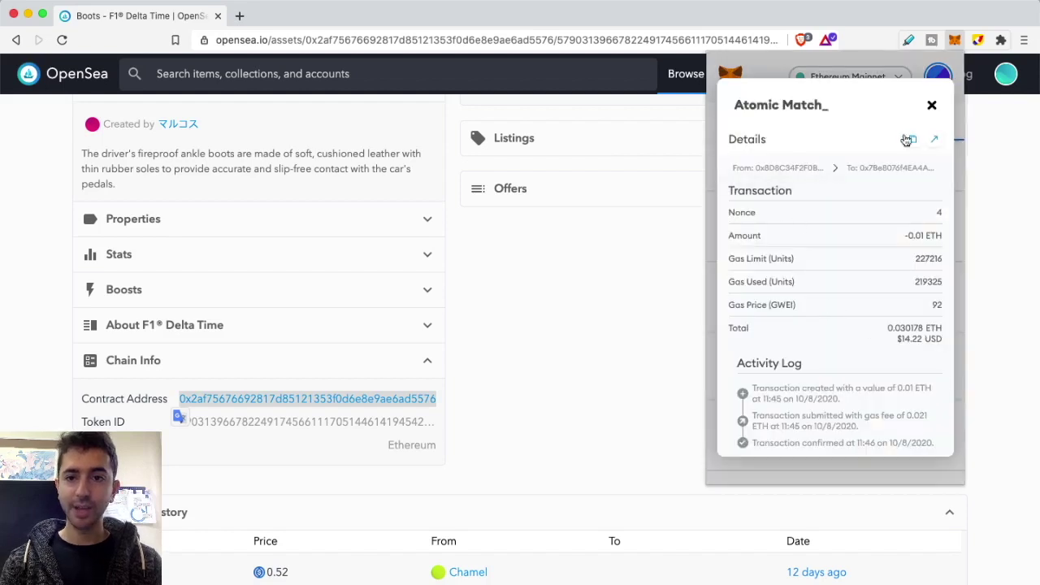
On Etherscan, open the wallet's F1 Delta Time holdings and copy the token contract address
left_click(934, 143)
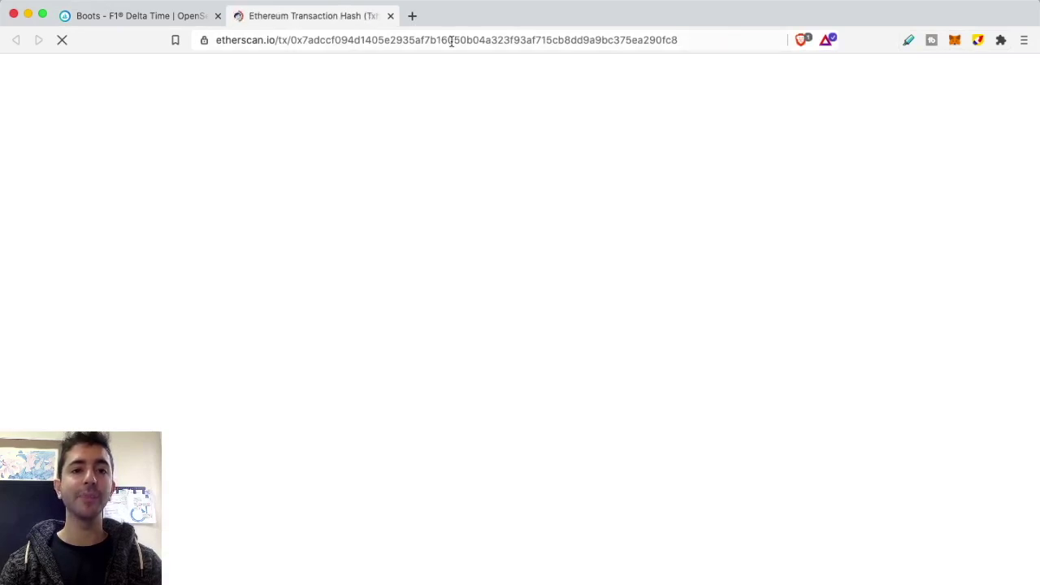
scroll(785, 322, "down", 3)
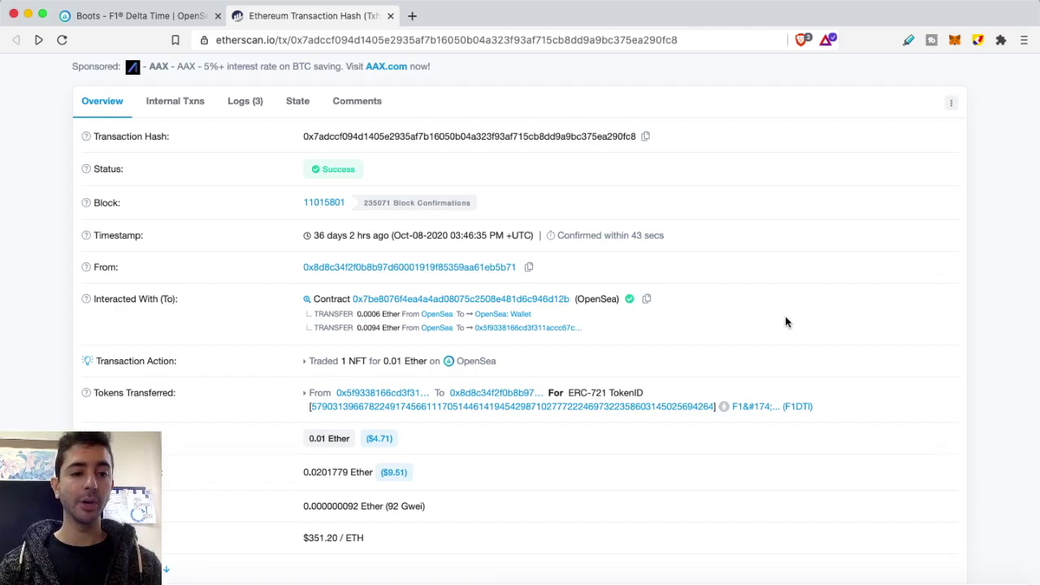
scroll(785, 321, "down", 1)
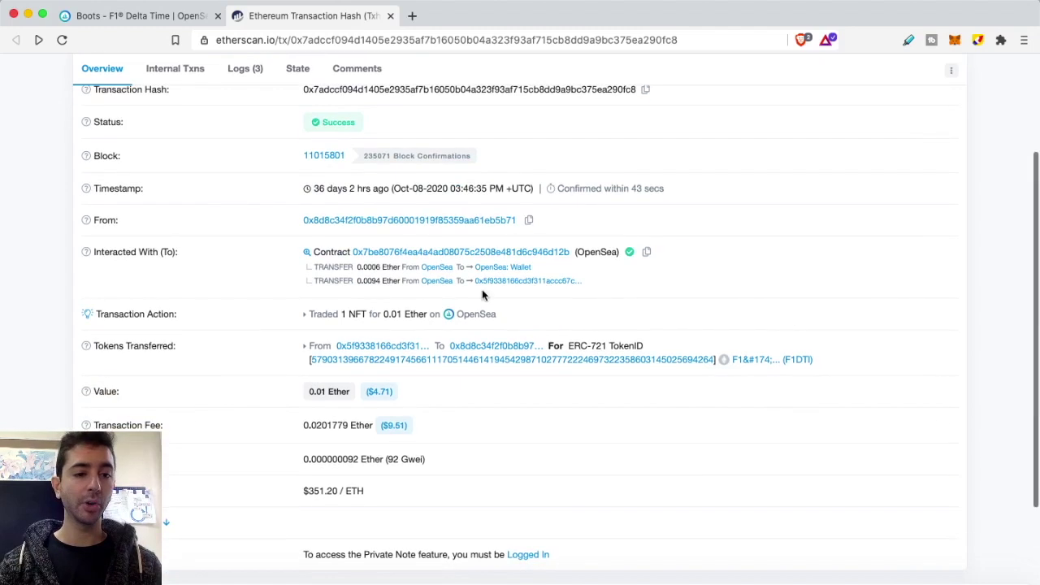
left_click(491, 348)
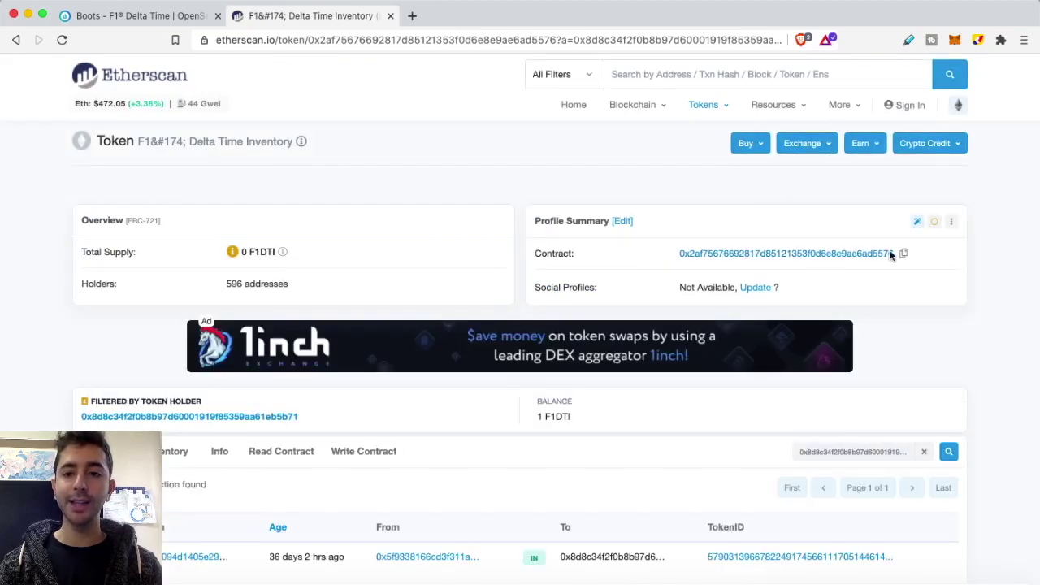
left_click(904, 255)
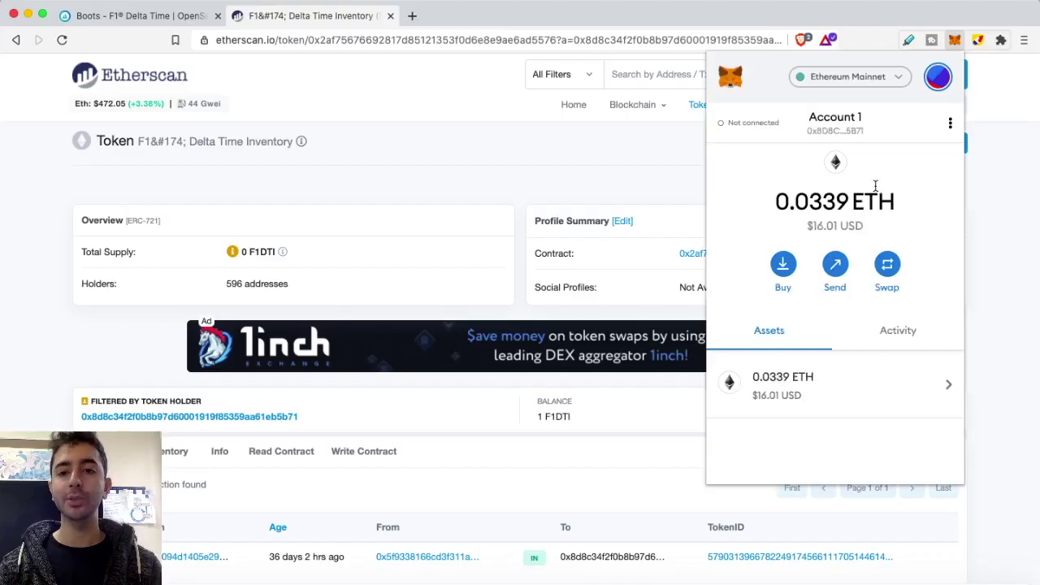
Re-add F1DTI as a custom token from the pasted contract address, then return to the account
scroll(780, 203, "down", 5)
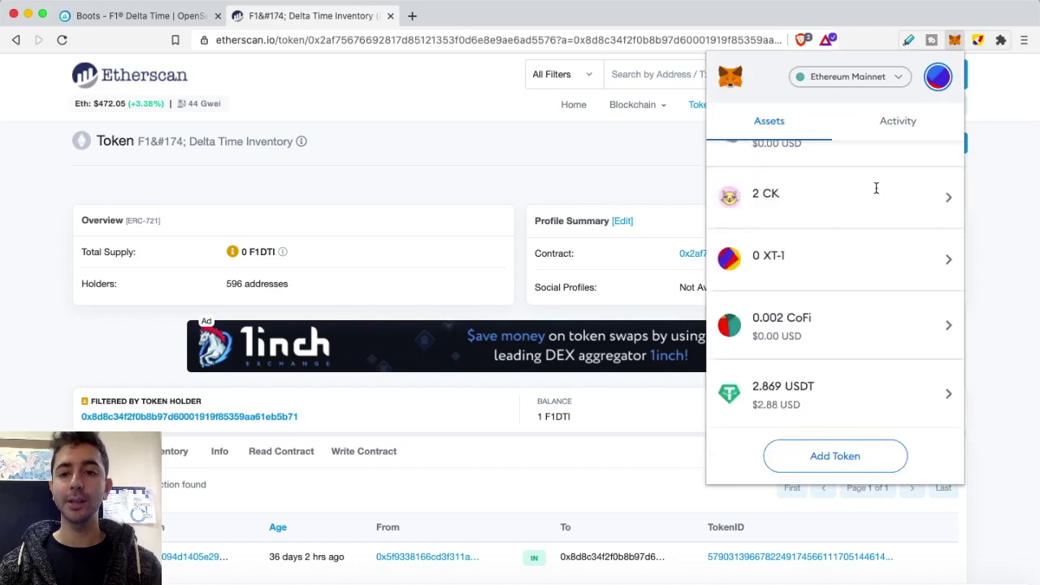
left_click(833, 456)
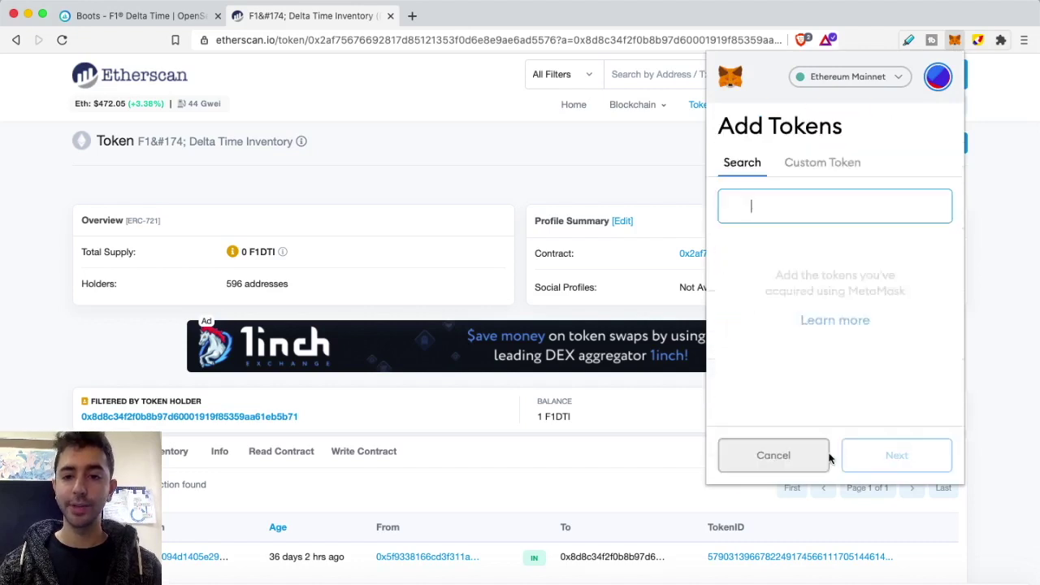
left_click(815, 174)
left_click(755, 226)
key("ctrl+v")
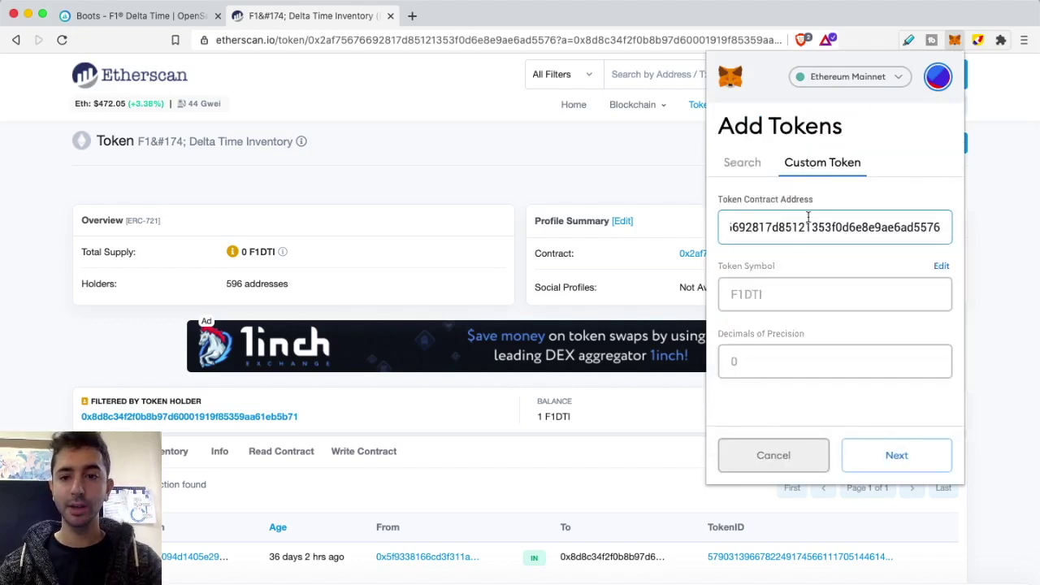
left_click(886, 467)
left_click(885, 465)
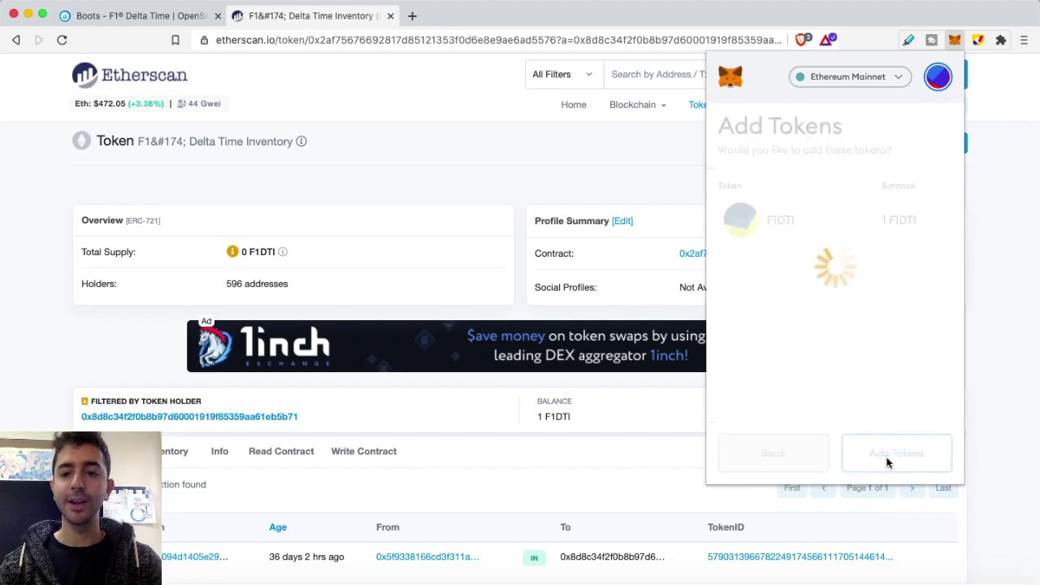
left_click(728, 122)
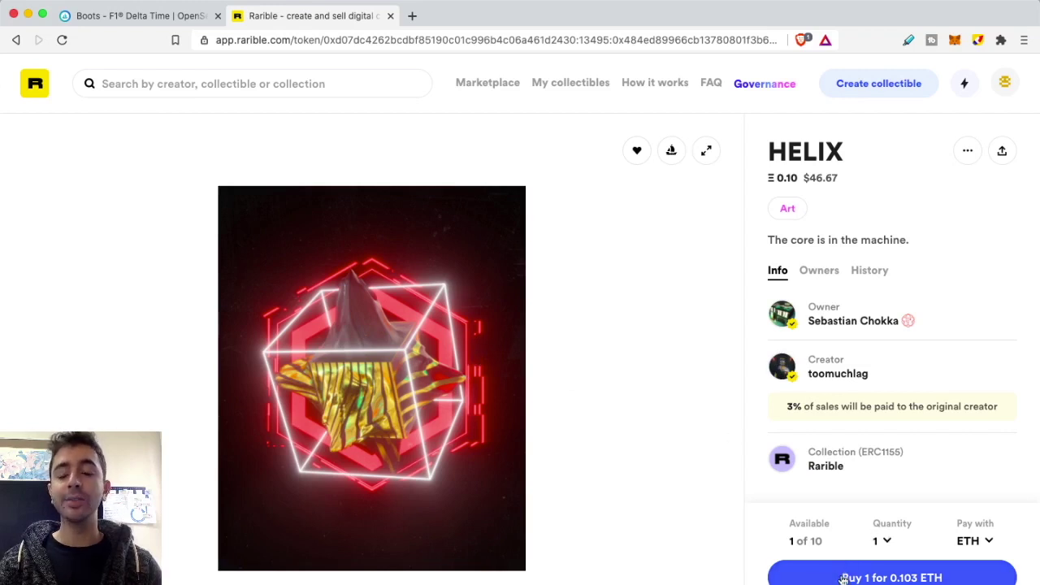
Request swap quotes for 0.1 ETH into DAI
left_click(955, 41)
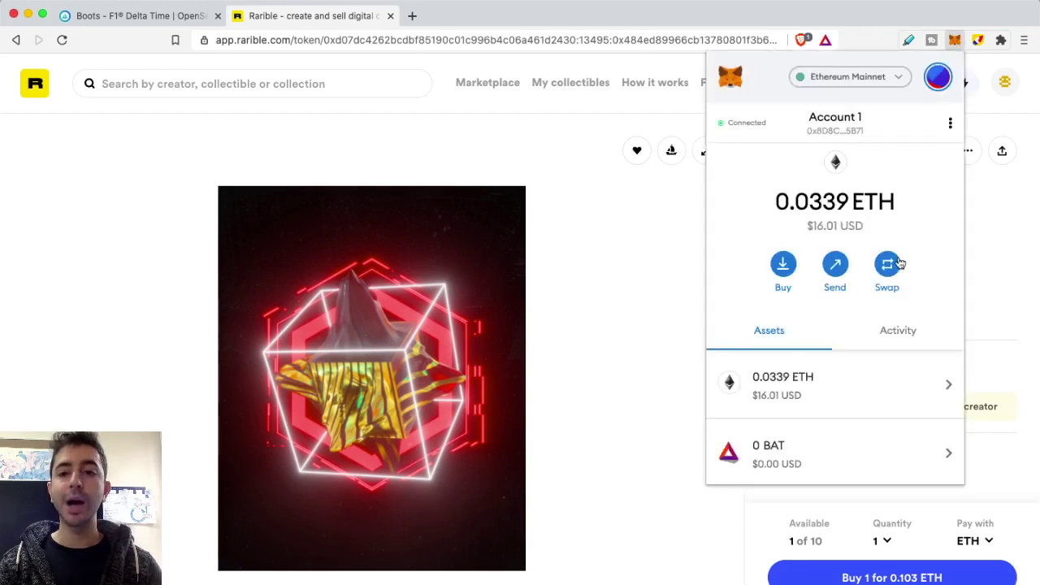
left_click(889, 264)
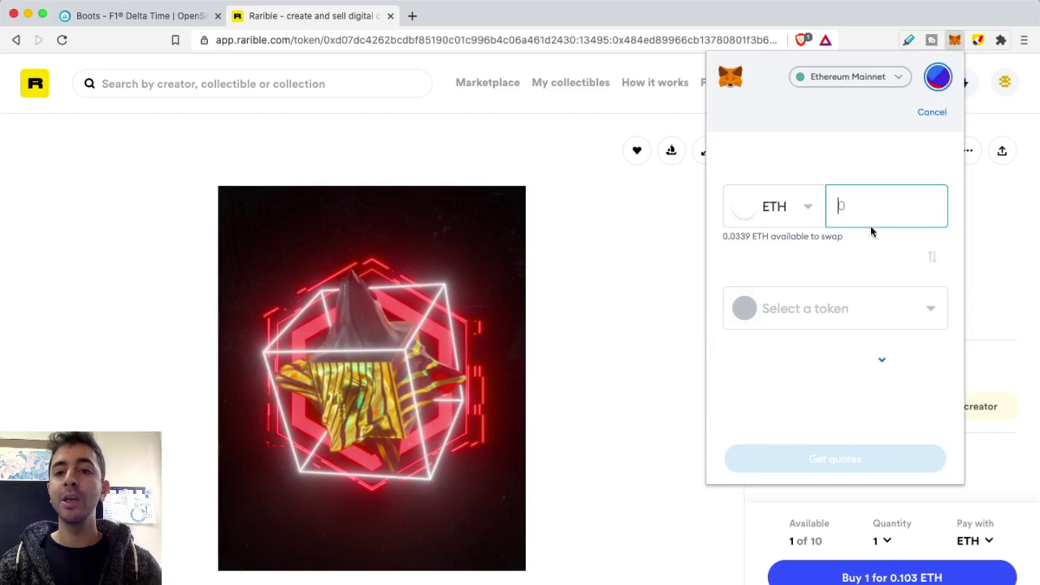
type("0.1")
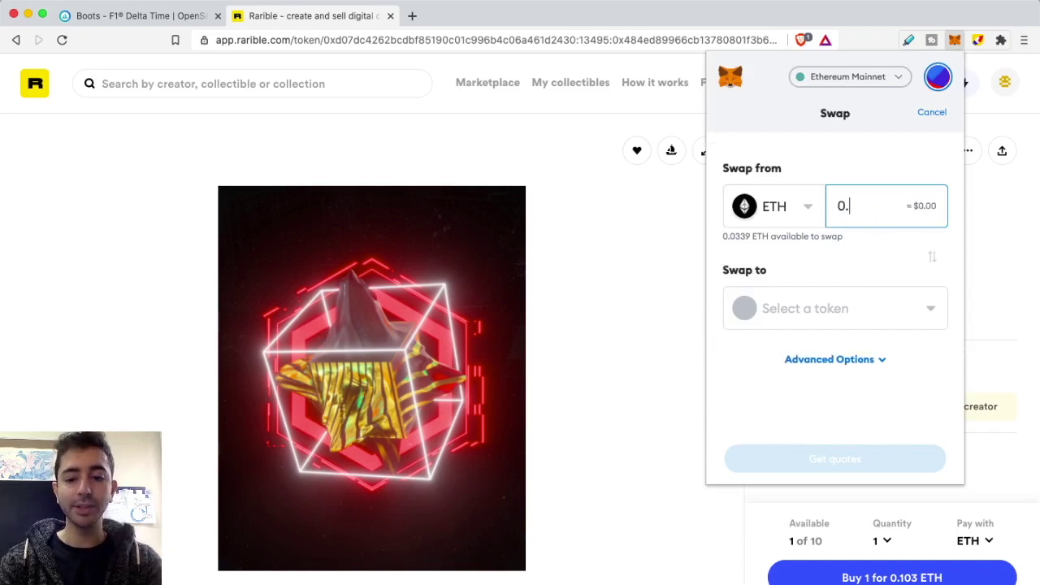
left_click(855, 302)
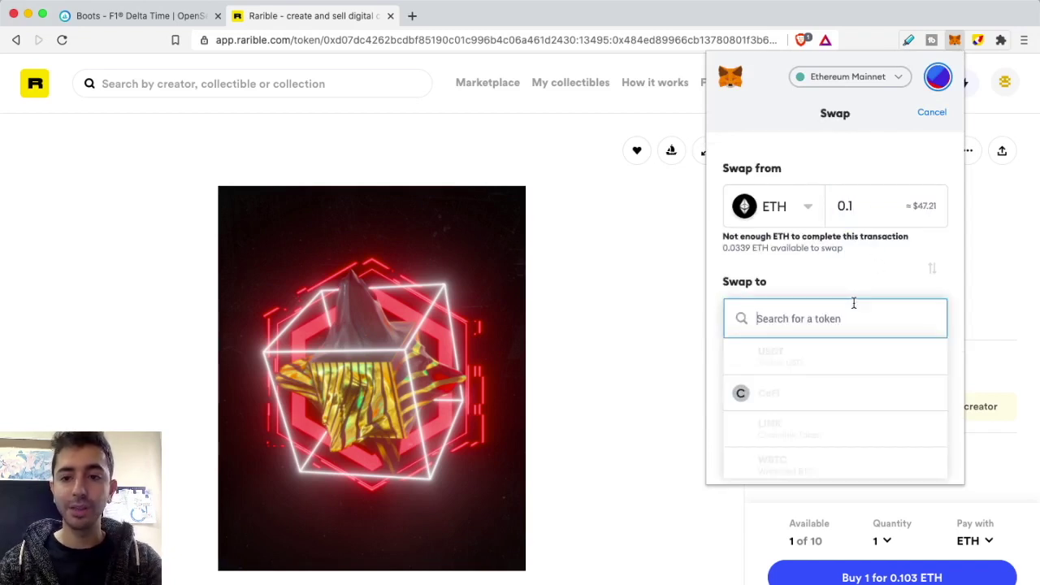
type("d")
left_click(792, 361)
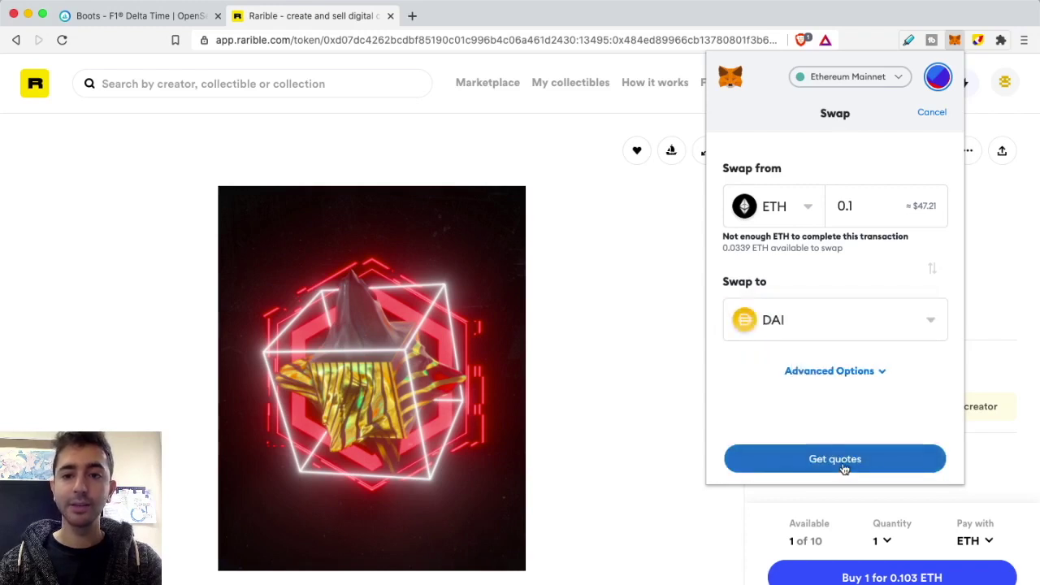
left_click(845, 469)
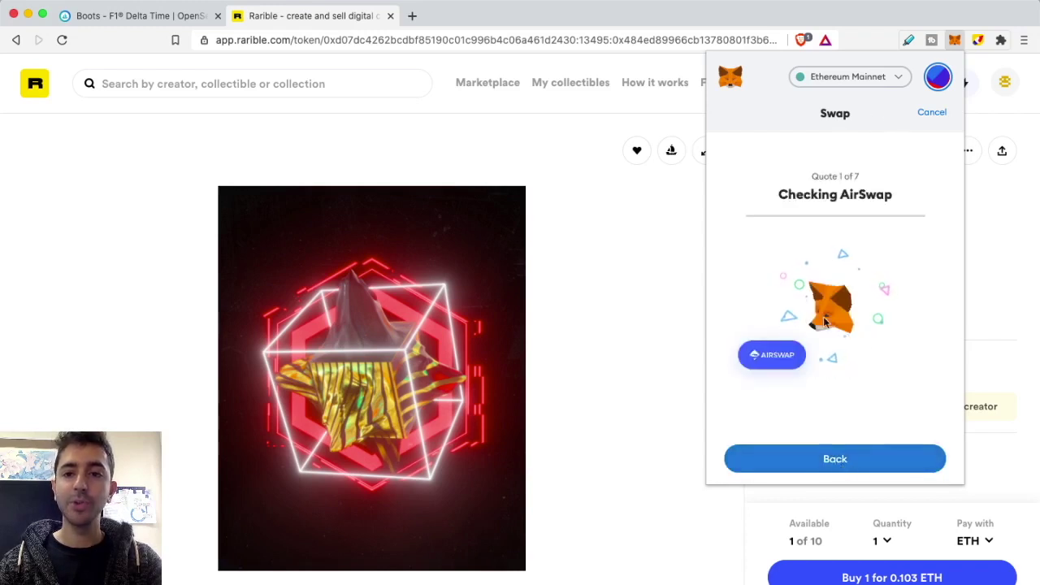